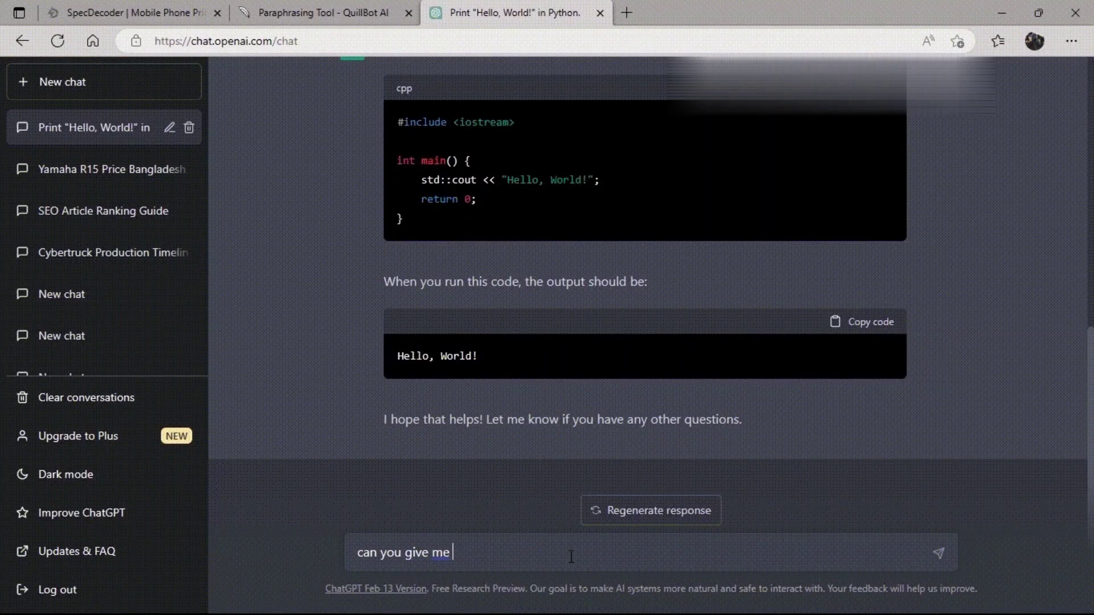
Send ChatGPT the 250-word food truck story prompt, then ask another chat for five practical story ideas
text(age)
key(Return)
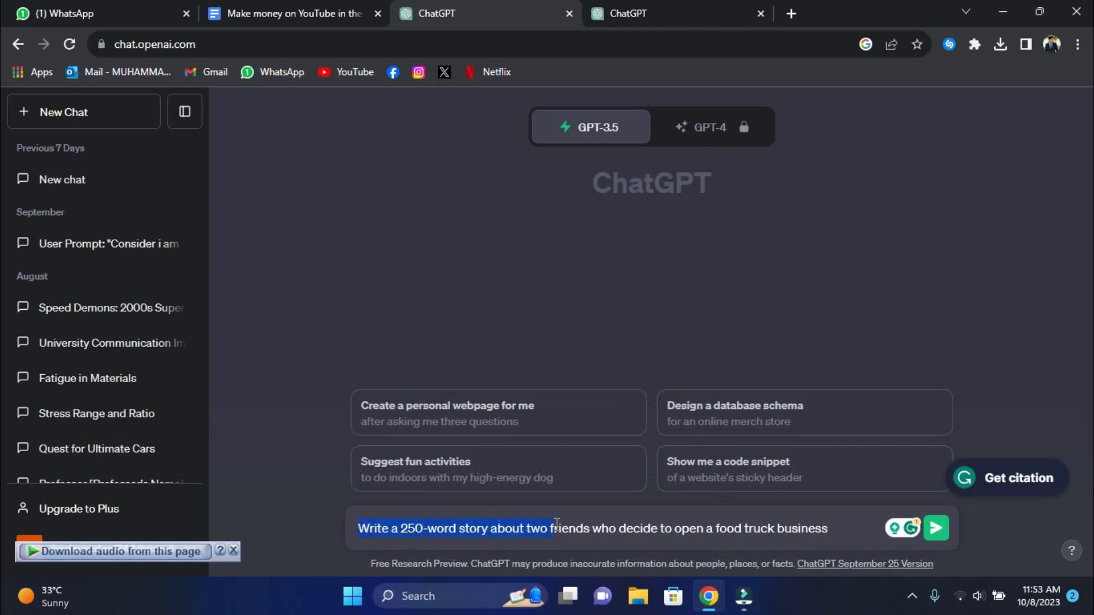
key(Return)
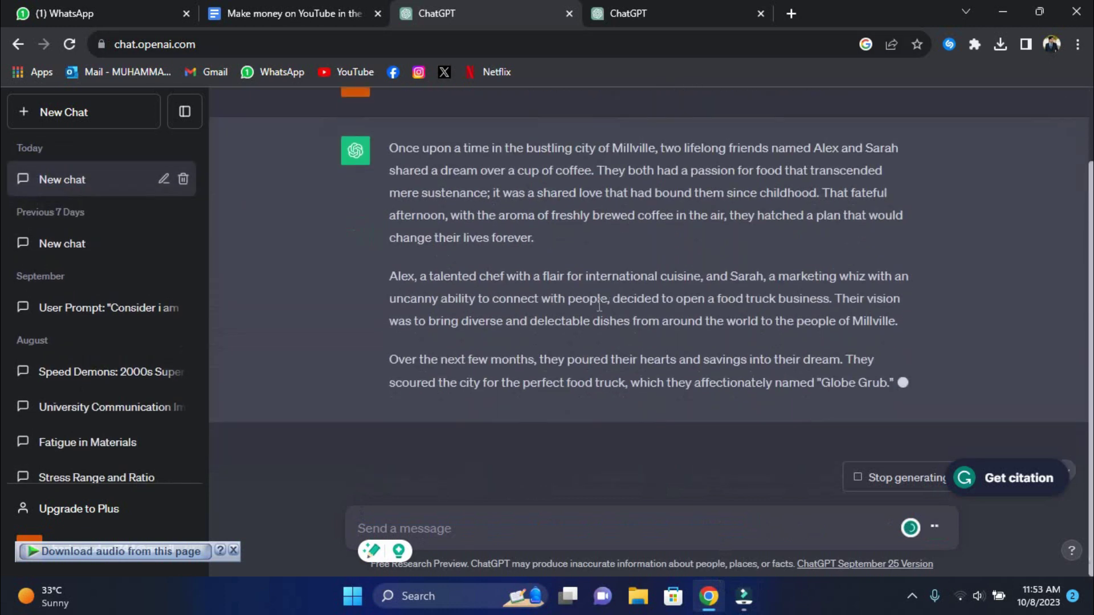
click(636, 10)
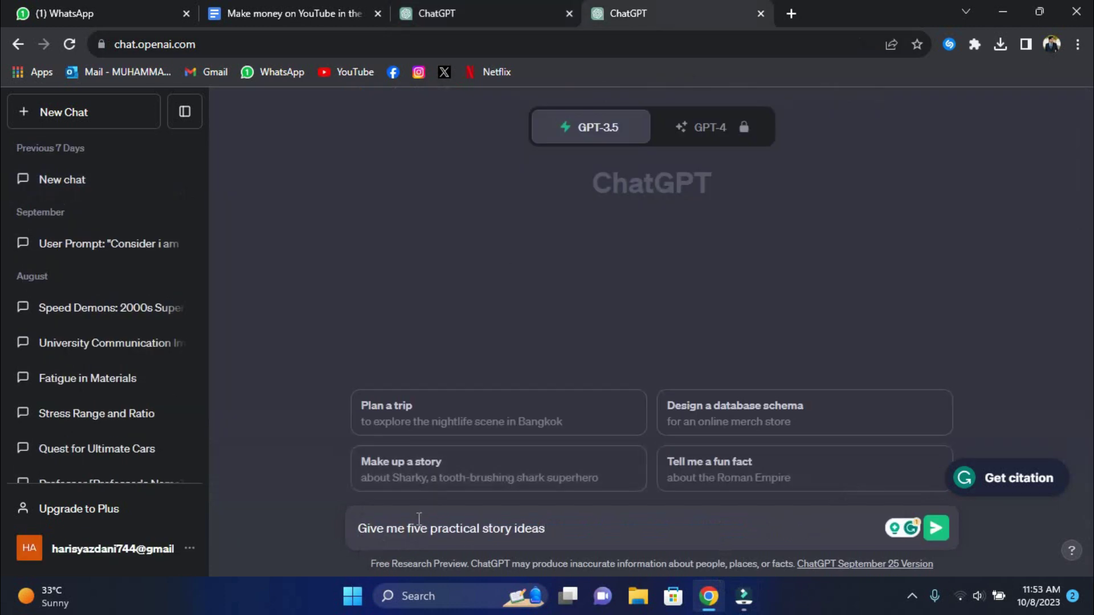
key(Return)
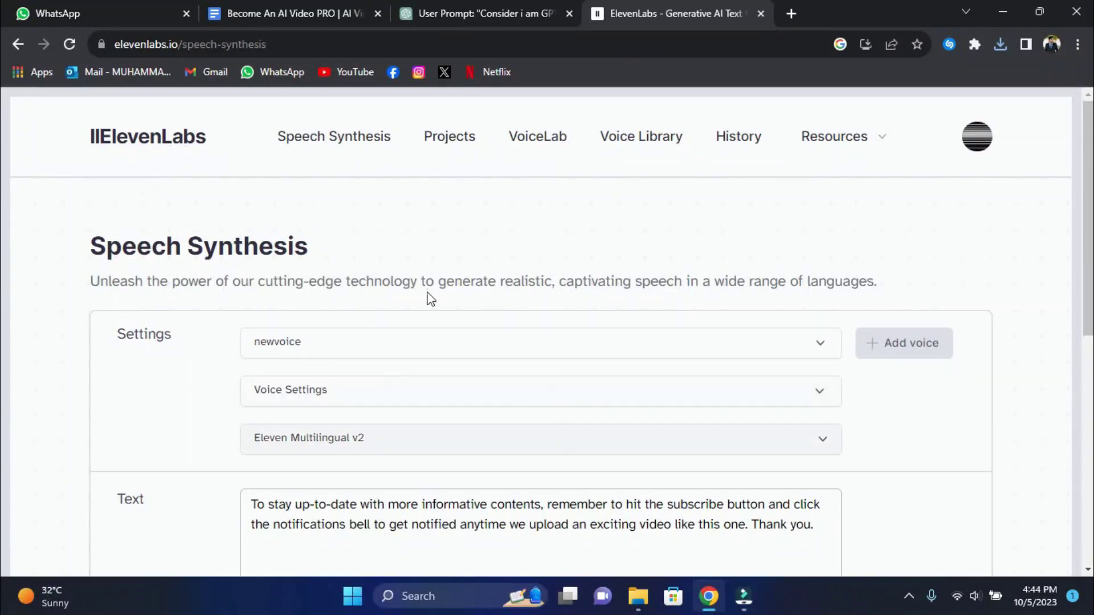
Check the newvoice voice in the voice list and review the 198-character subscribe-reminder script
click(479, 341)
scroll(488, 245, down, 3)
scroll(68, 448, down, 5)
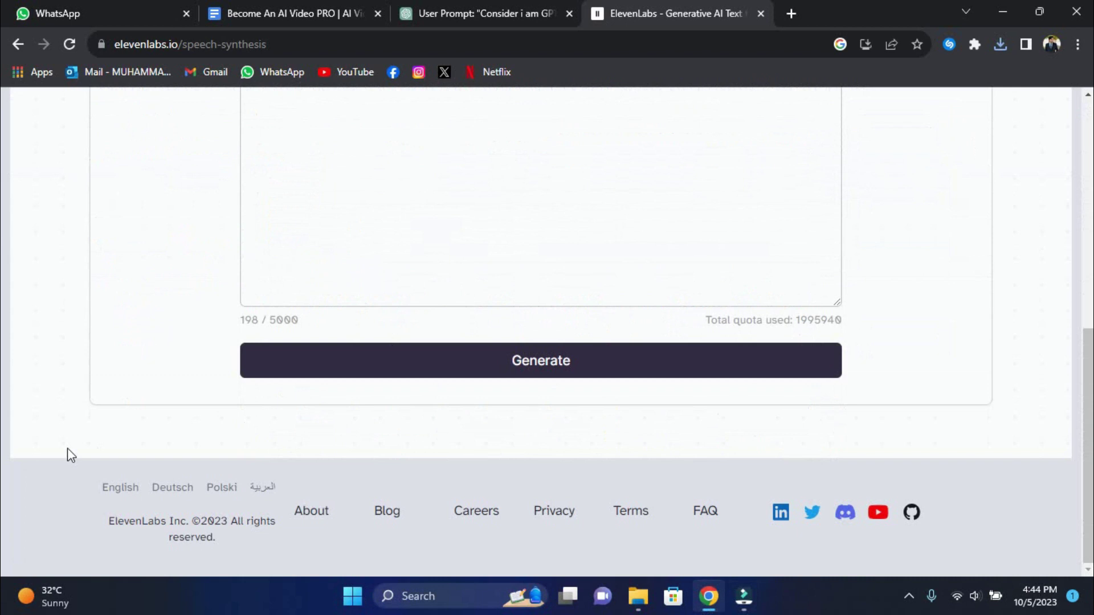
scroll(175, 364, up, 10)
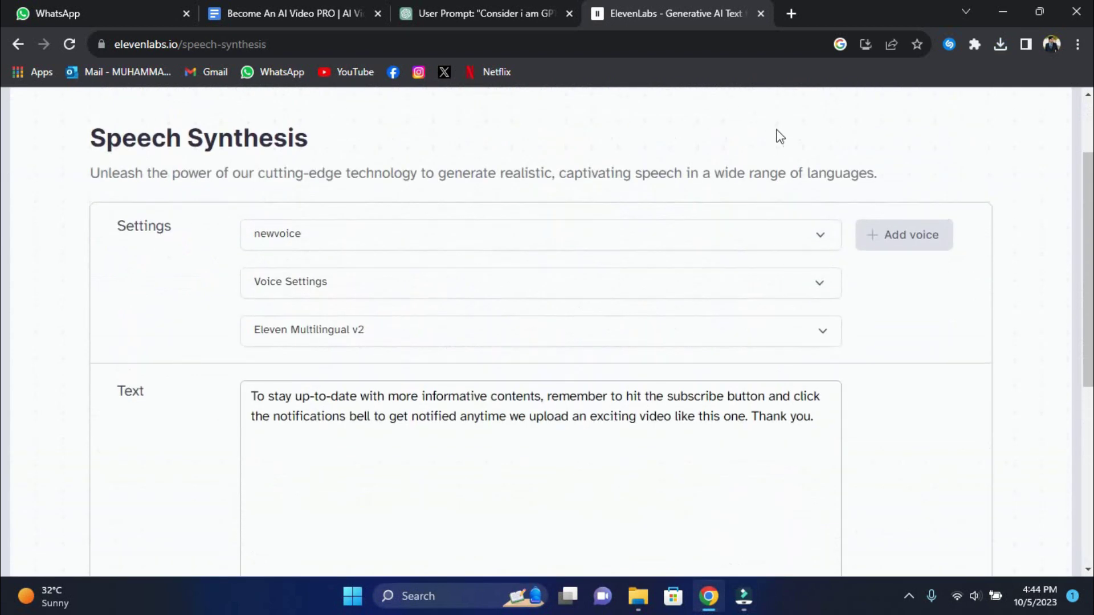
click(825, 239)
scroll(696, 361, down, 2)
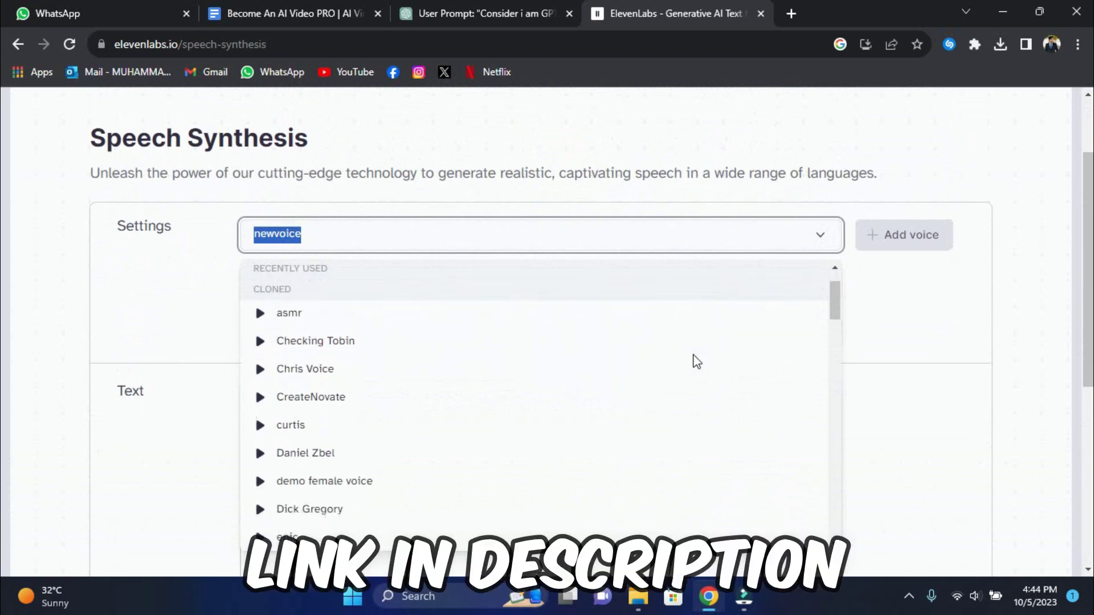
scroll(464, 342, down, 2)
click(178, 302)
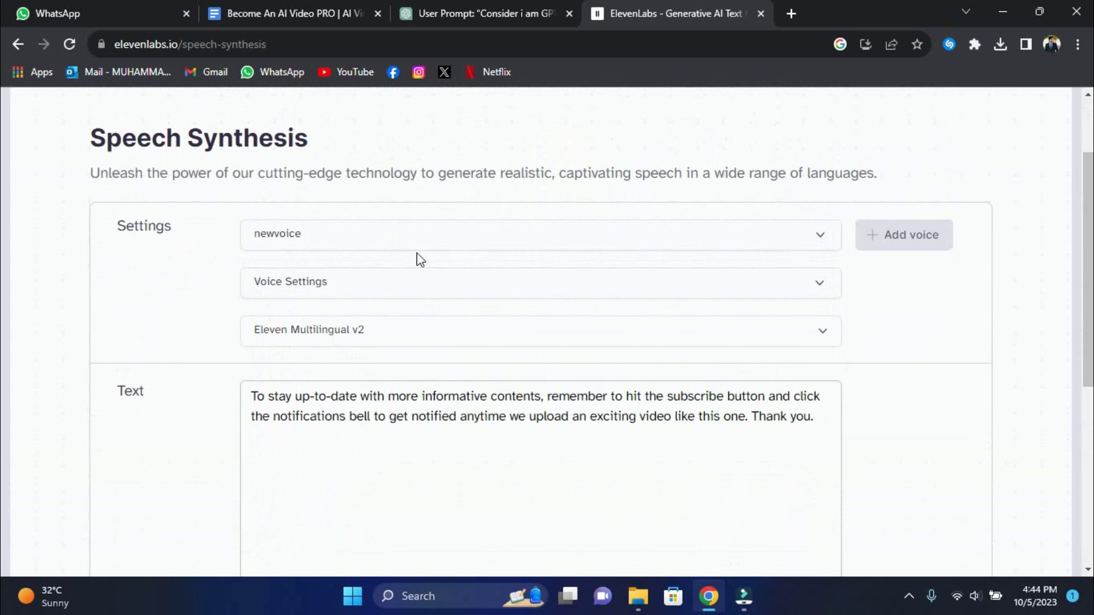
scroll(490, 248, up, 1)
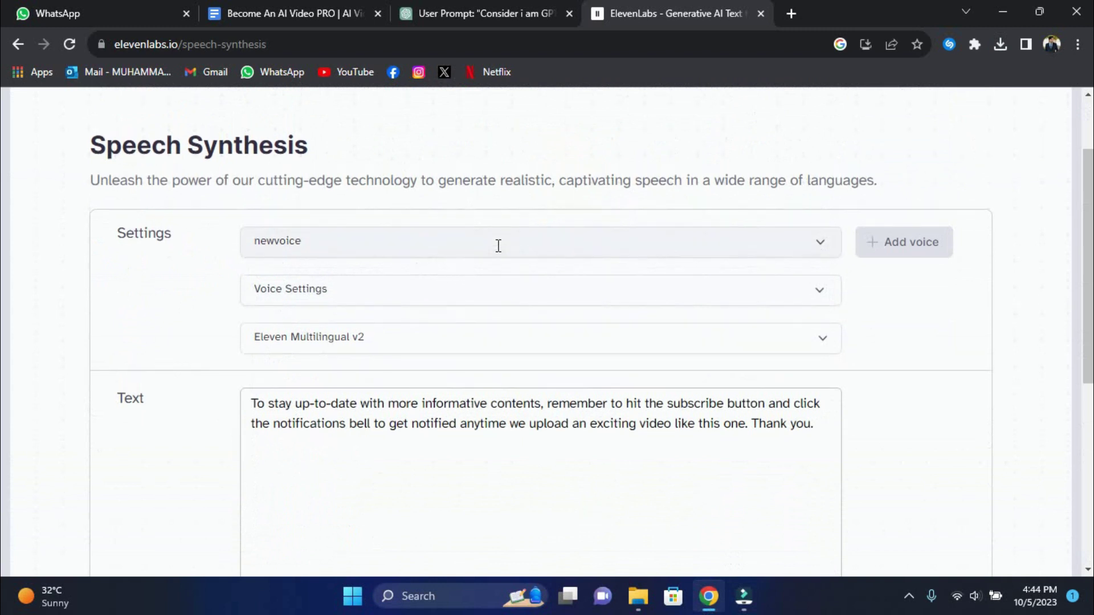
click(515, 290)
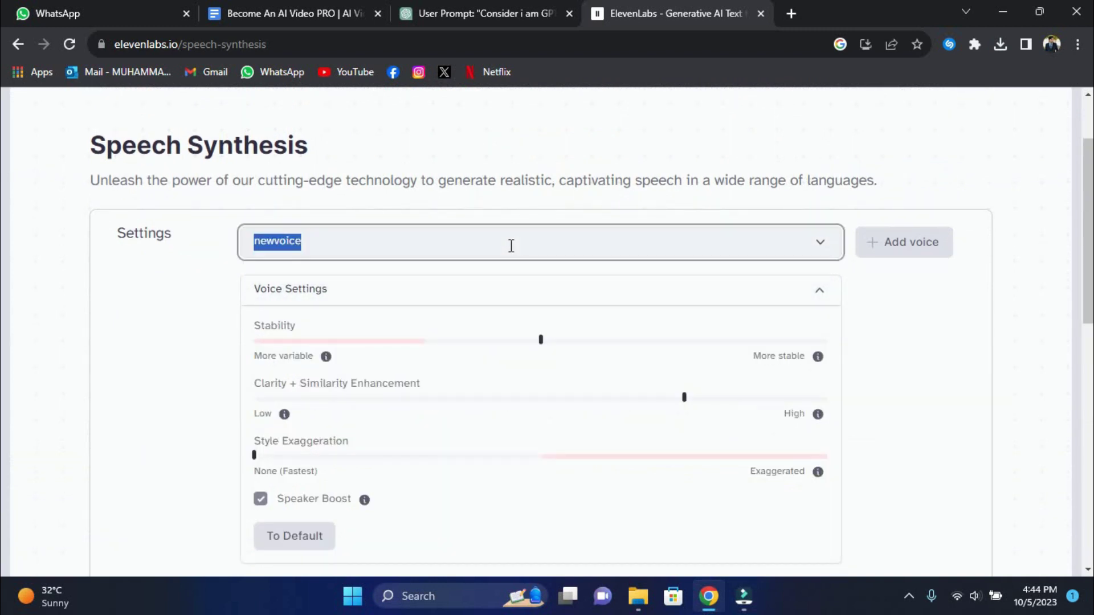
click(788, 242)
scroll(644, 363, down, 8)
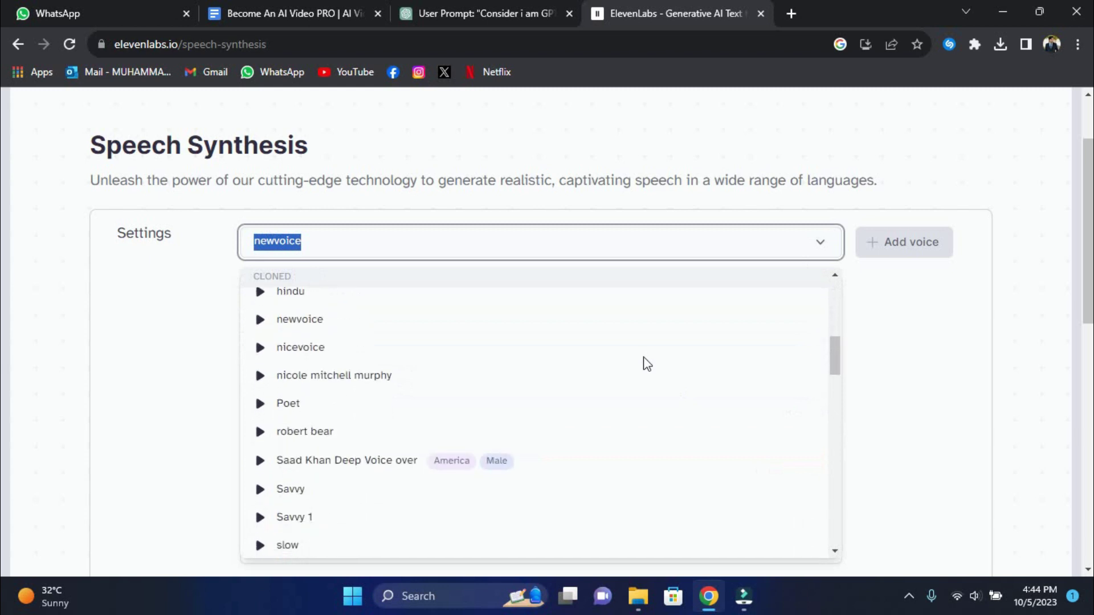
scroll(644, 362, down, 3)
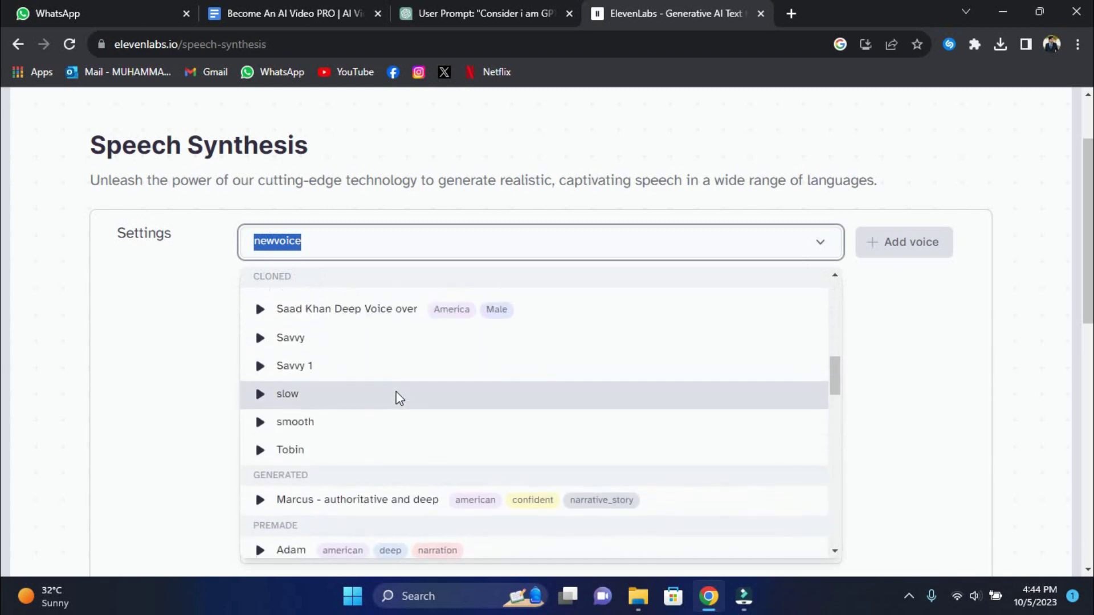
scroll(398, 398, up, 3)
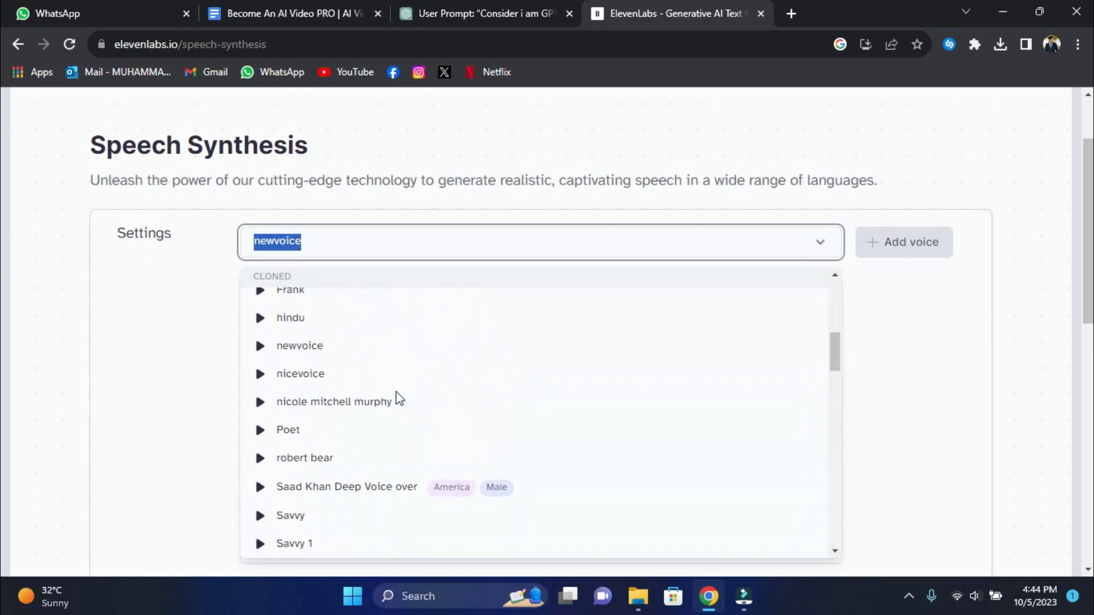
scroll(399, 398, up, 2)
click(176, 374)
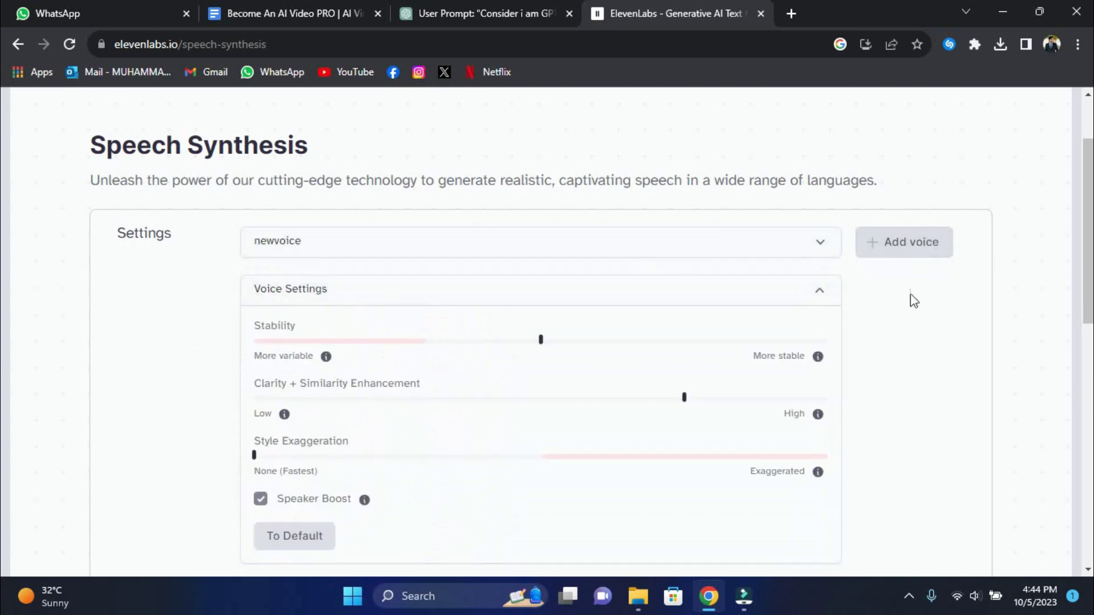
scroll(913, 300, down, 2)
click(812, 201)
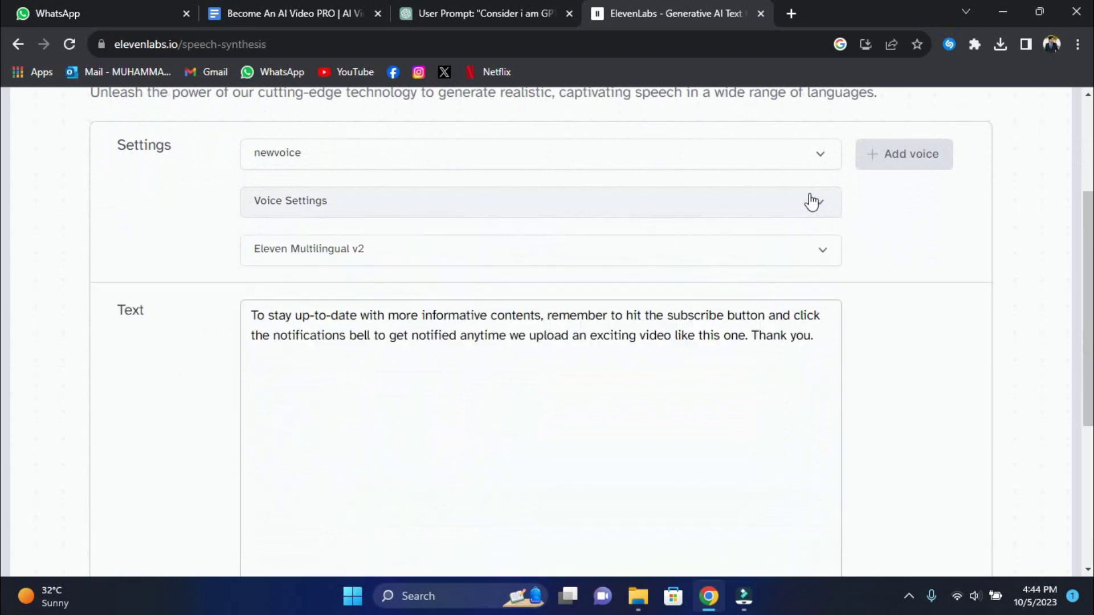
Review the speech models, keep Eleven Multilingual v2, and expand Voice Settings for stability and clarity
click(635, 255)
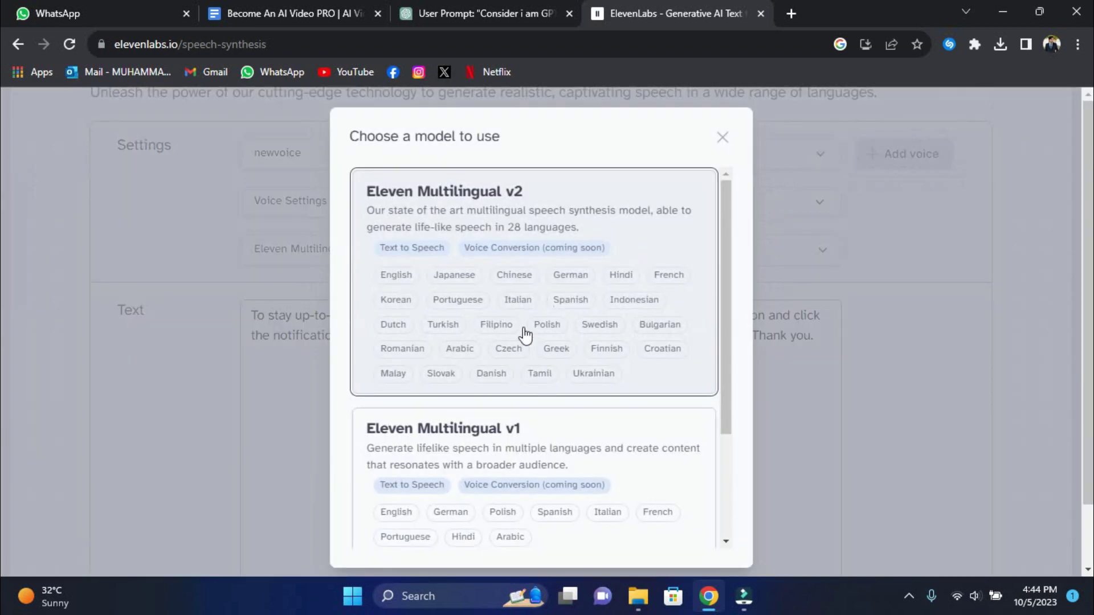
scroll(624, 232, down, 5)
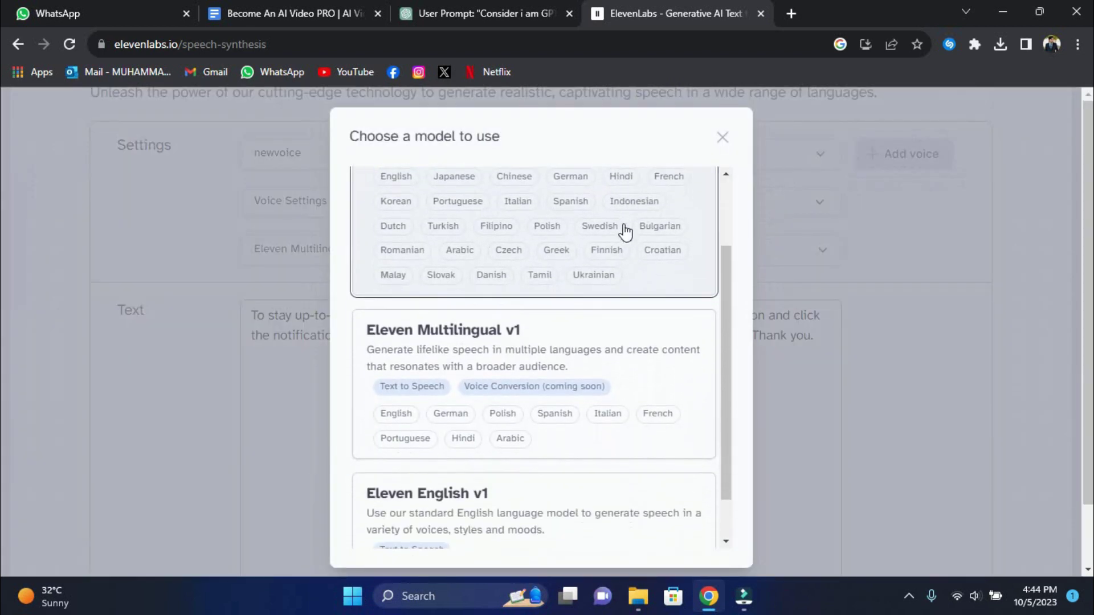
scroll(625, 232, up, 5)
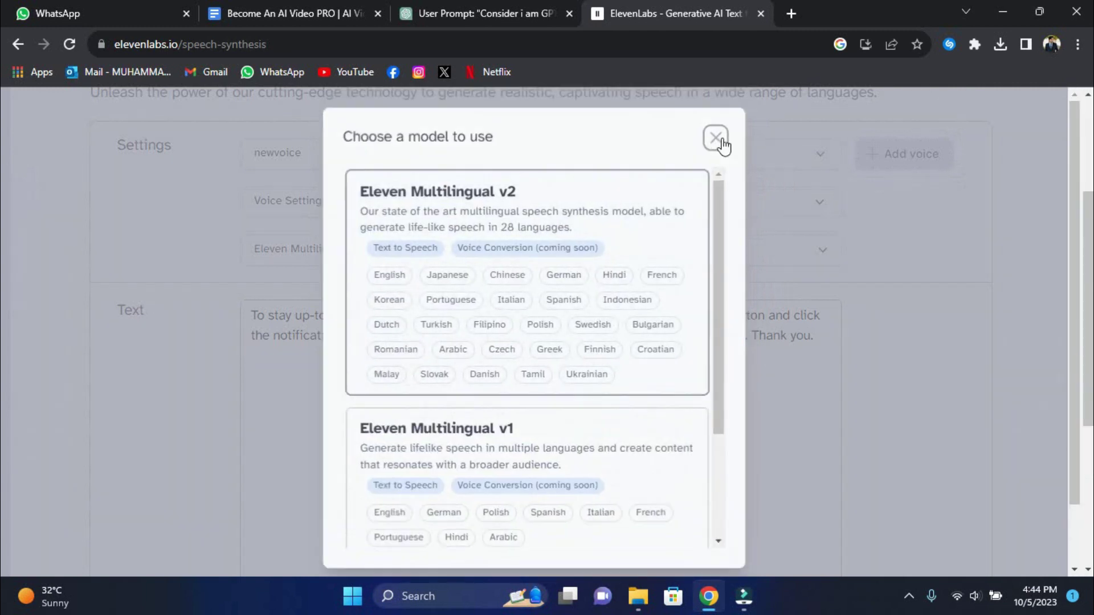
click(721, 140)
click(758, 207)
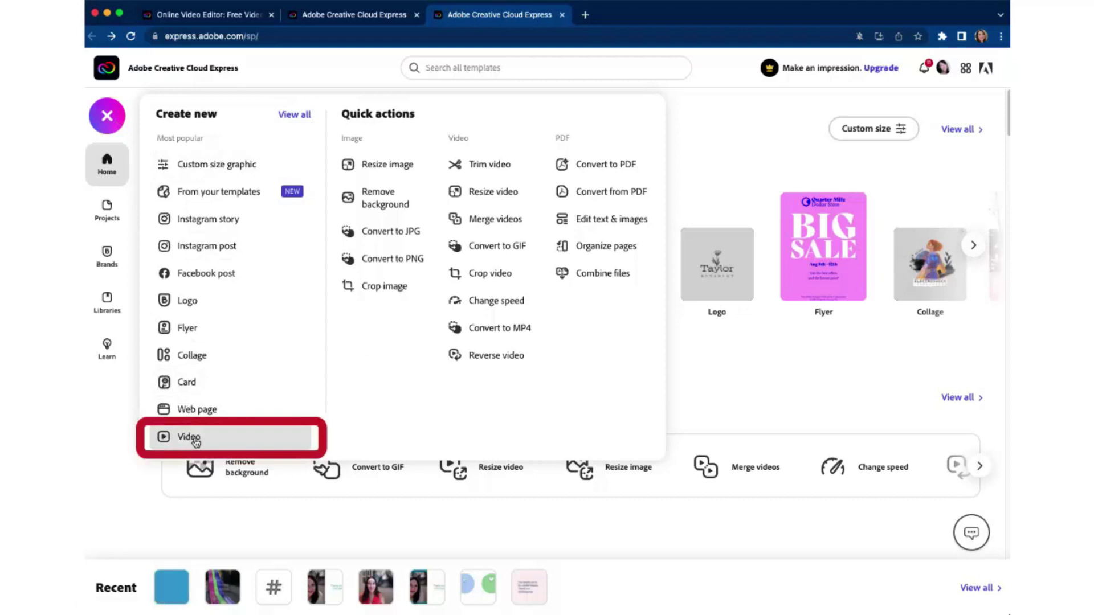
Start a new Video project in Adobe Express
click(188, 436)
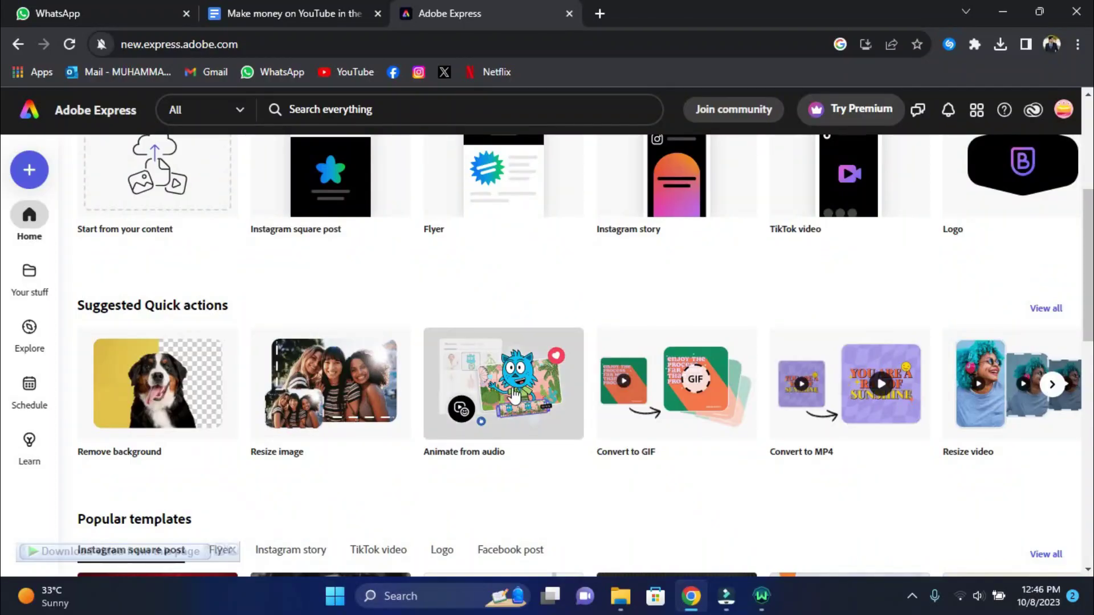
Start Animate from audio with the Ash character, scaled to 124% and centred in the scene
click(512, 393)
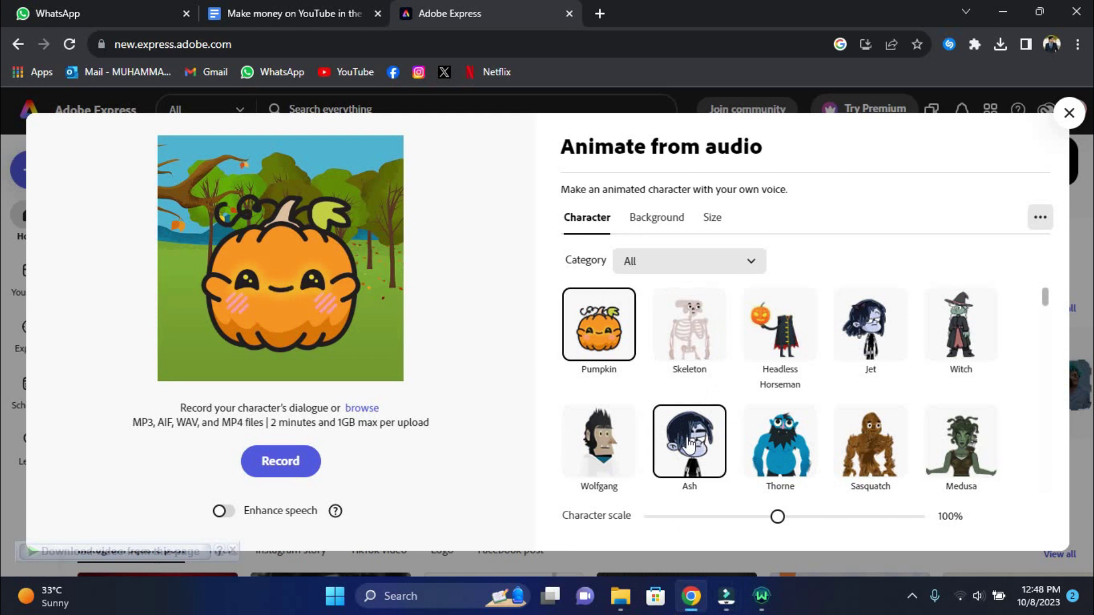
click(690, 444)
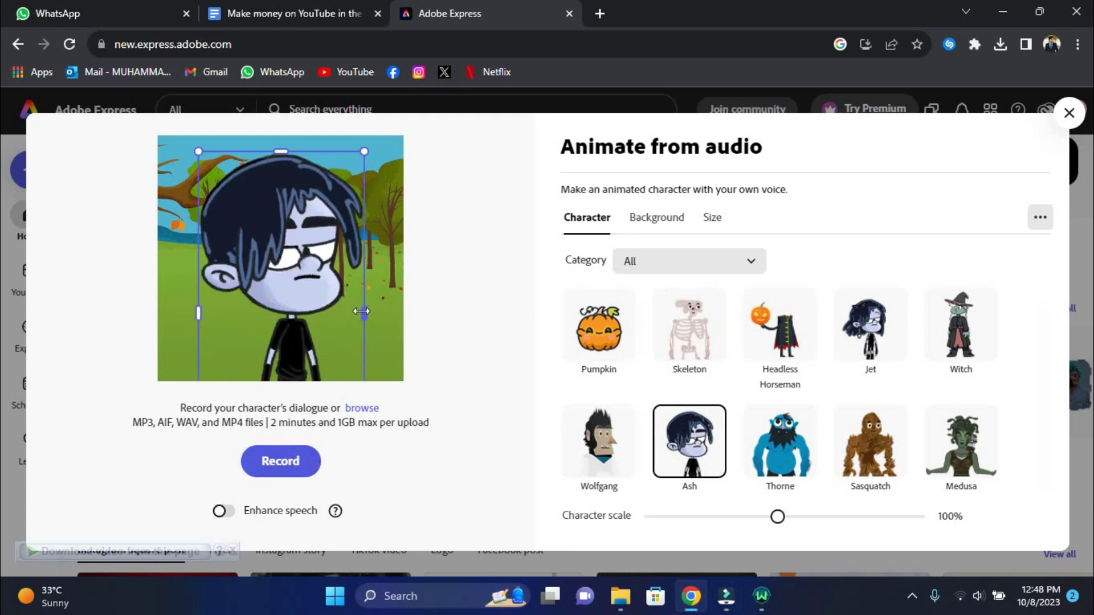
drag(401, 311, 359, 305)
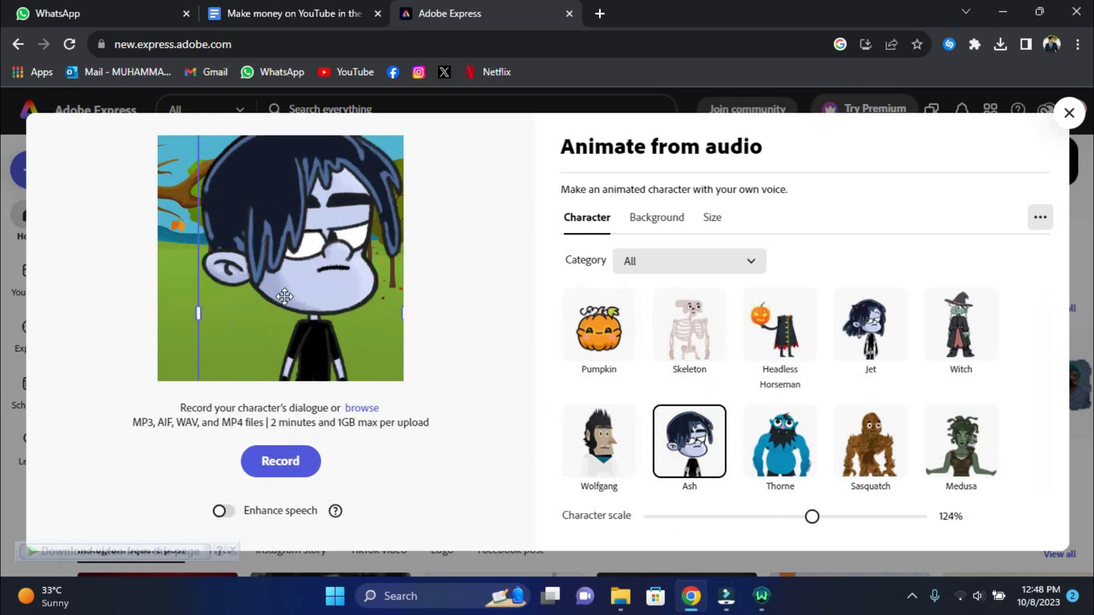
drag(284, 296, 264, 314)
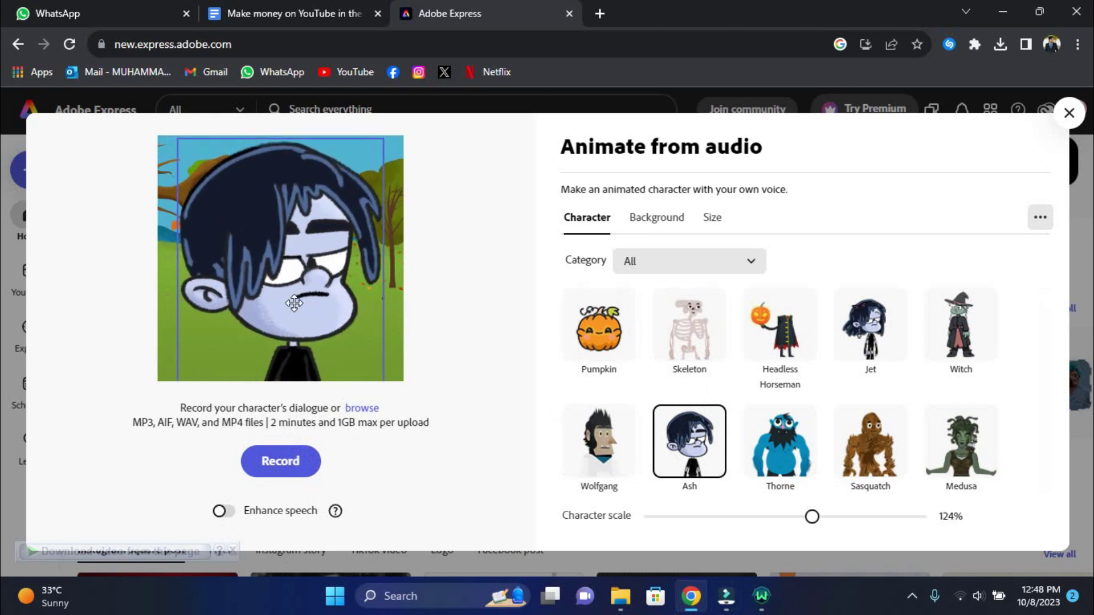
Browse the background scenes and apply the desert backdrop behind Ash
click(655, 217)
scroll(743, 297, down, 3)
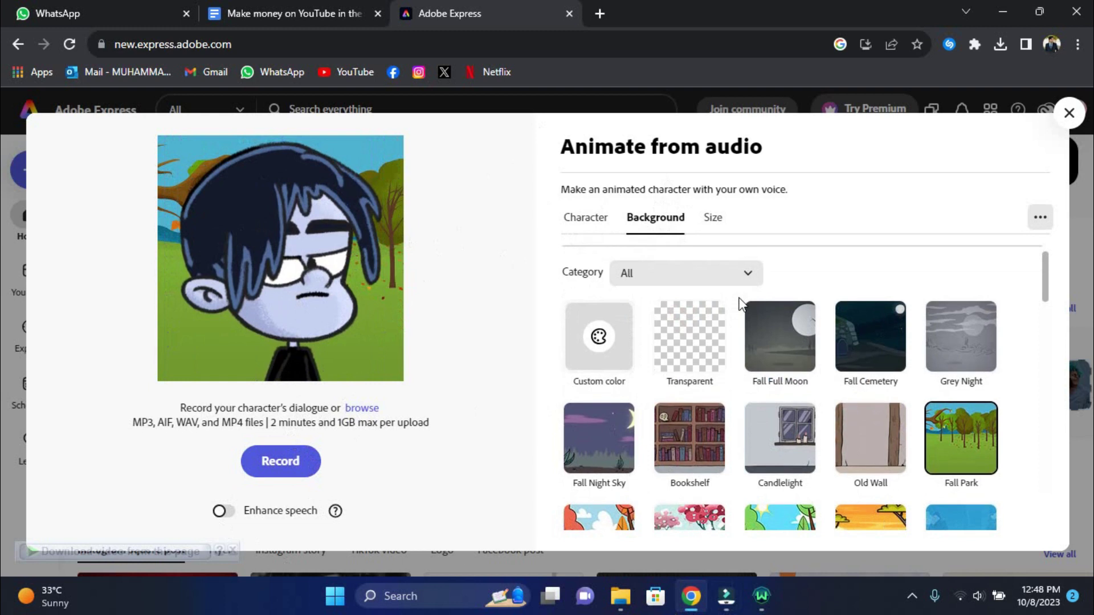
scroll(739, 303, down, 2)
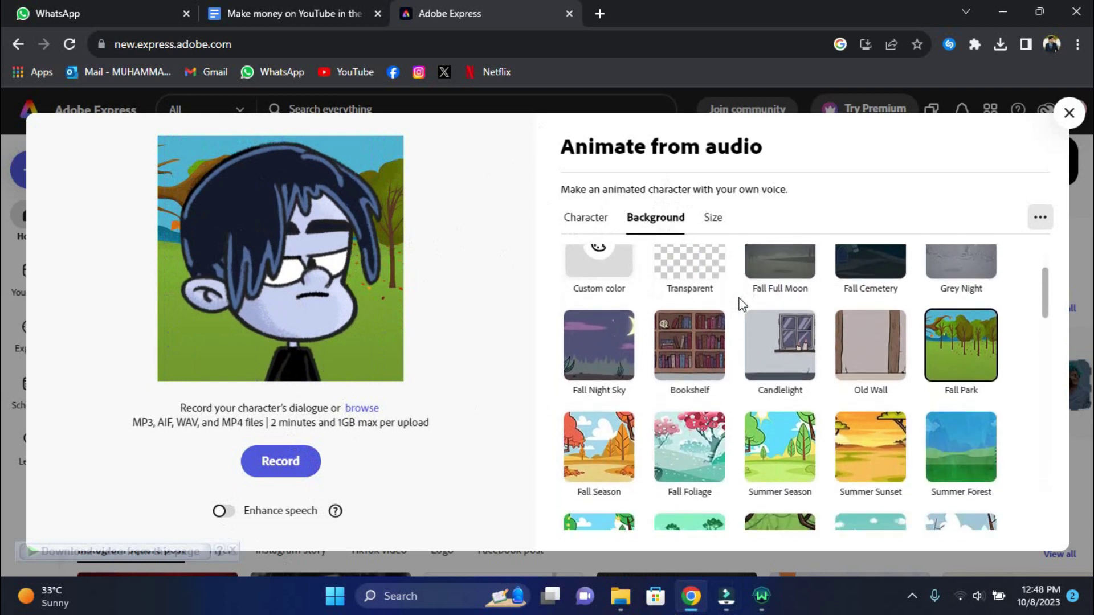
scroll(741, 304, up, 3)
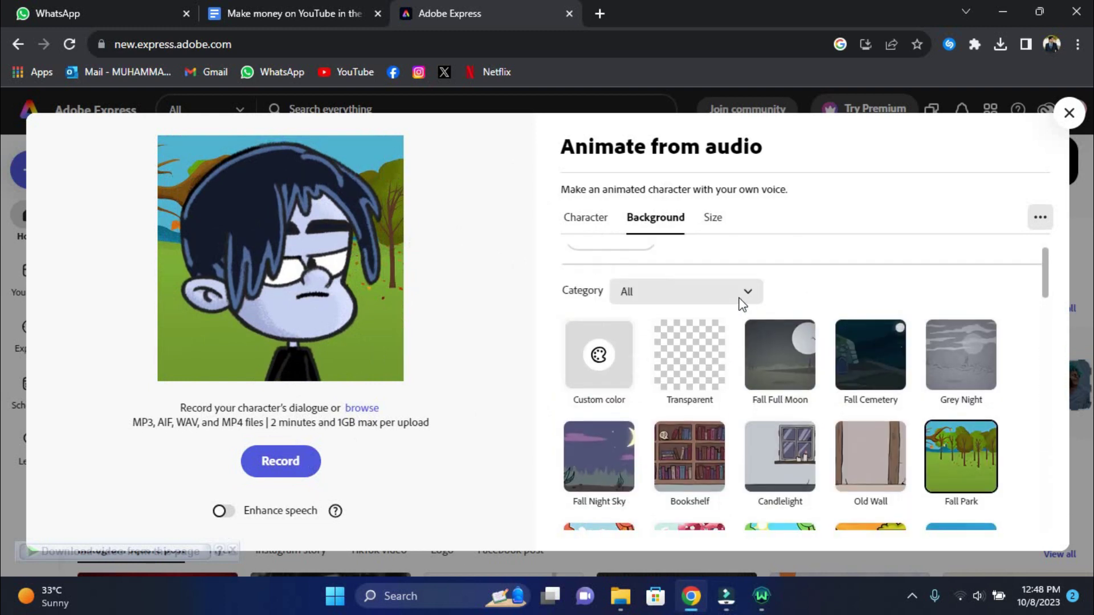
scroll(859, 343, down, 2)
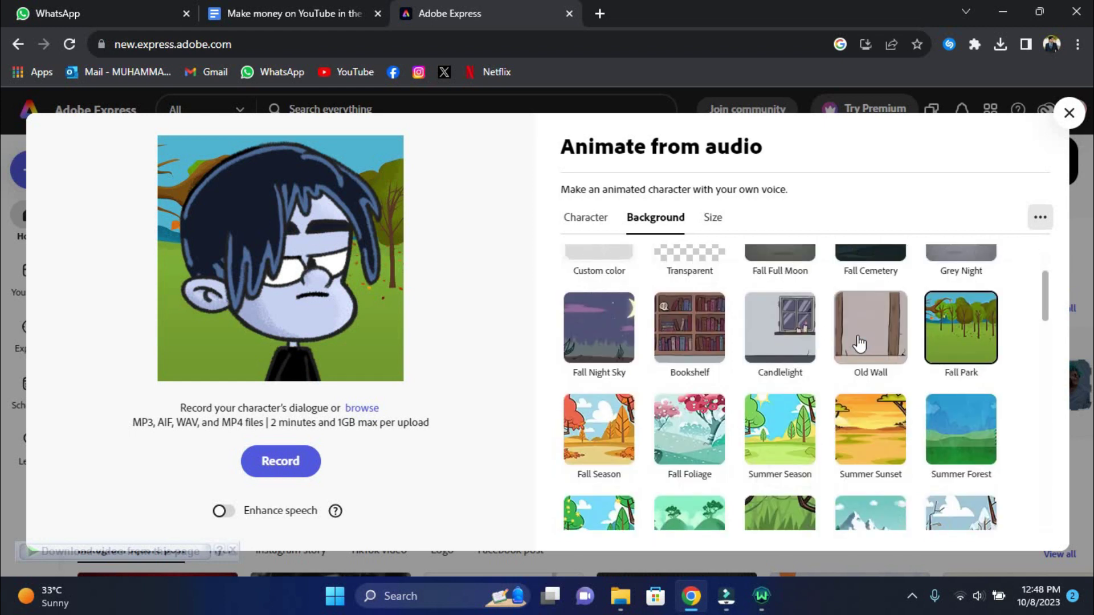
scroll(795, 444, down, 2)
scroll(795, 444, down, 4)
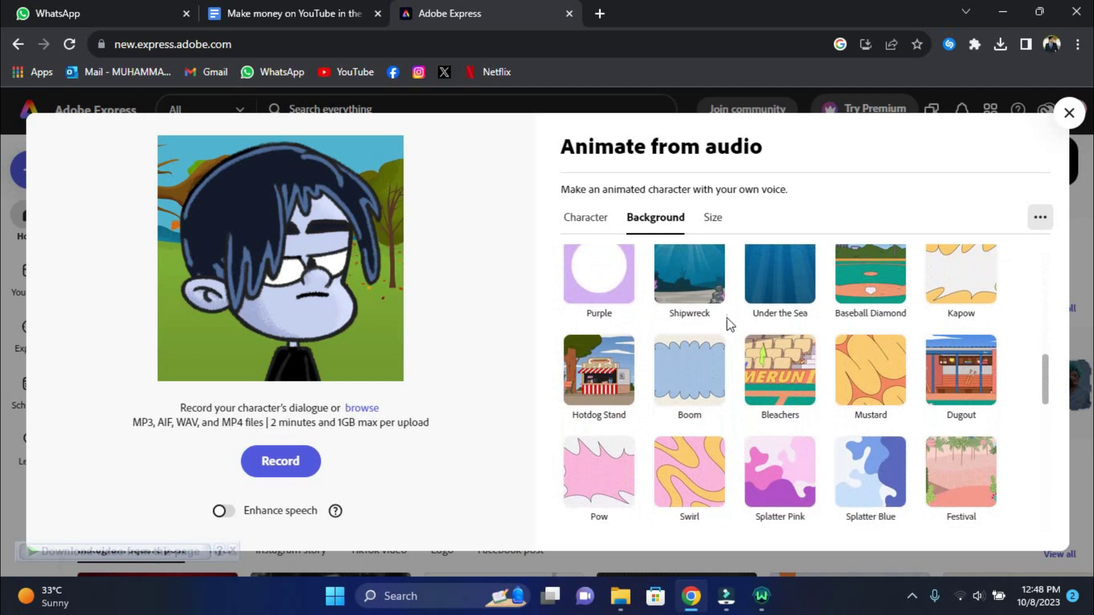
scroll(719, 342, down, 3)
scroll(719, 342, down, 1)
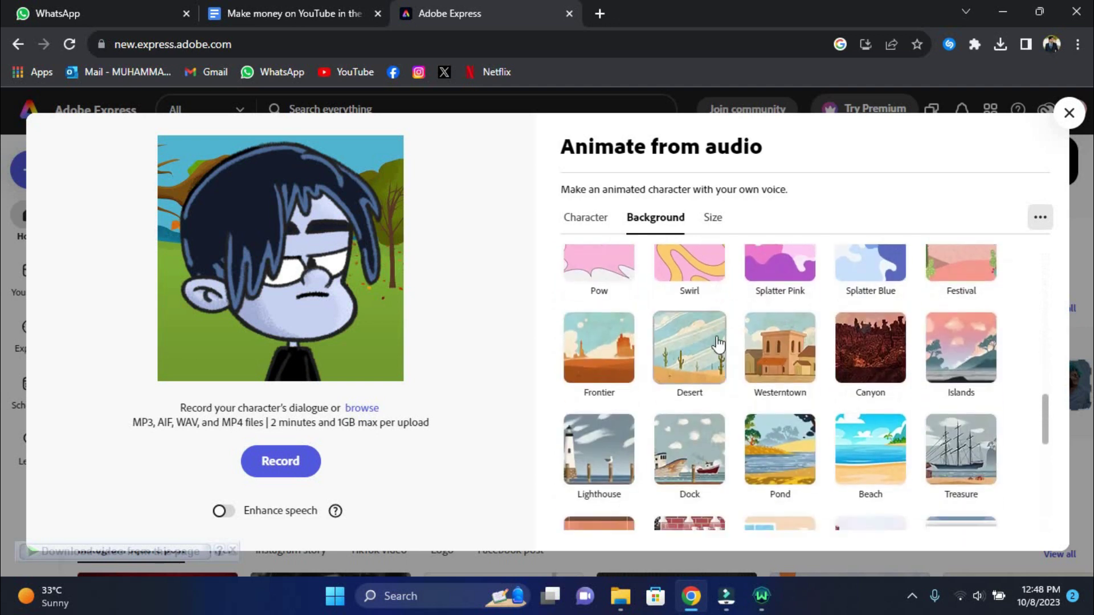
click(676, 350)
scroll(672, 341, up, 8)
Filter backgrounds to the City category and apply the Citypark scene
click(664, 315)
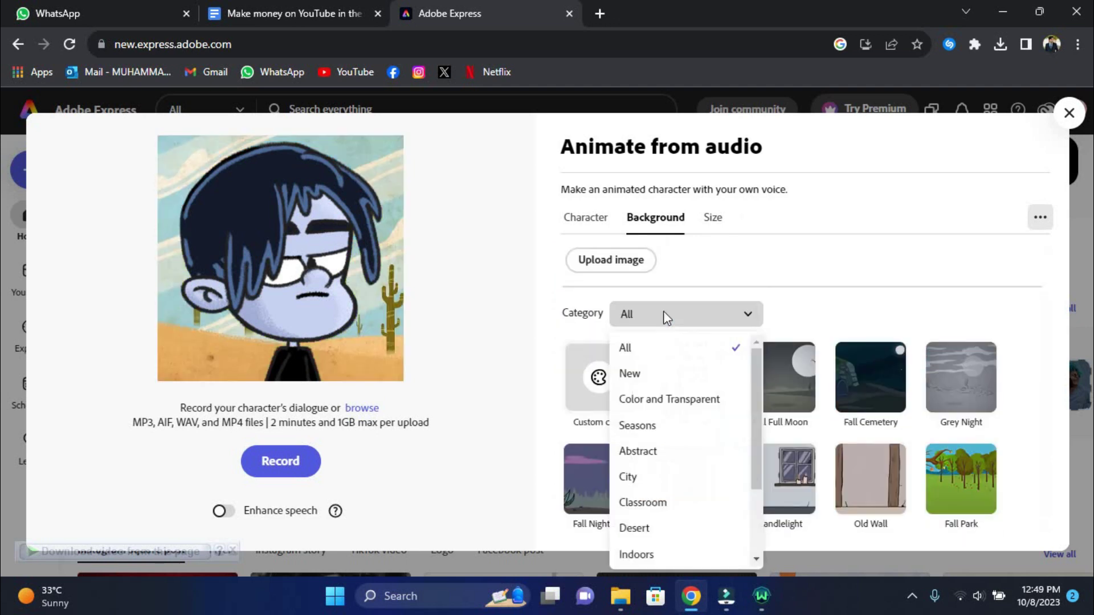
click(637, 476)
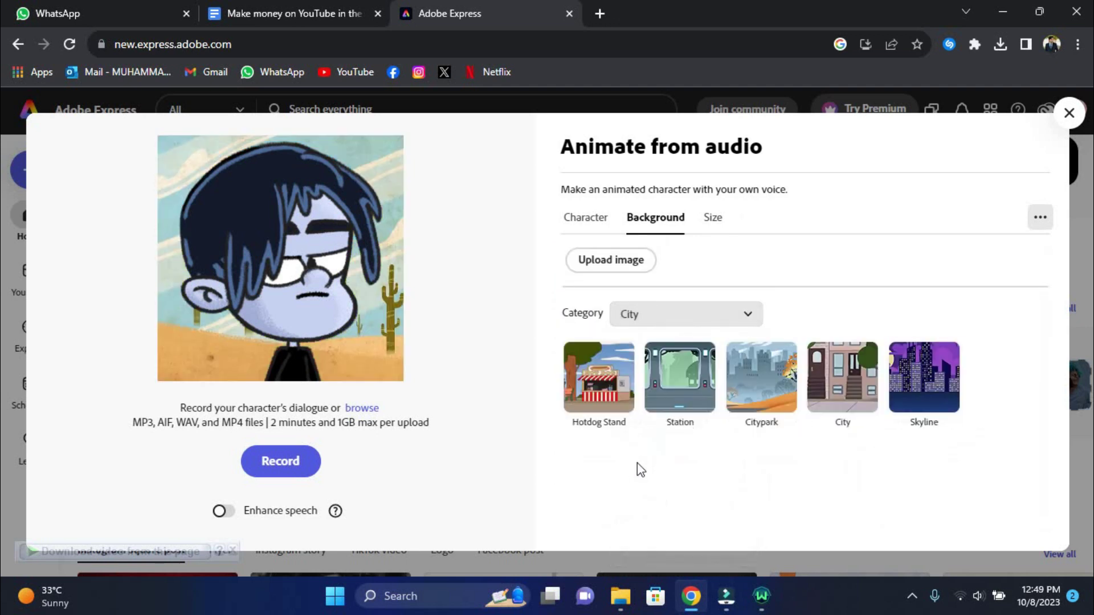
click(729, 397)
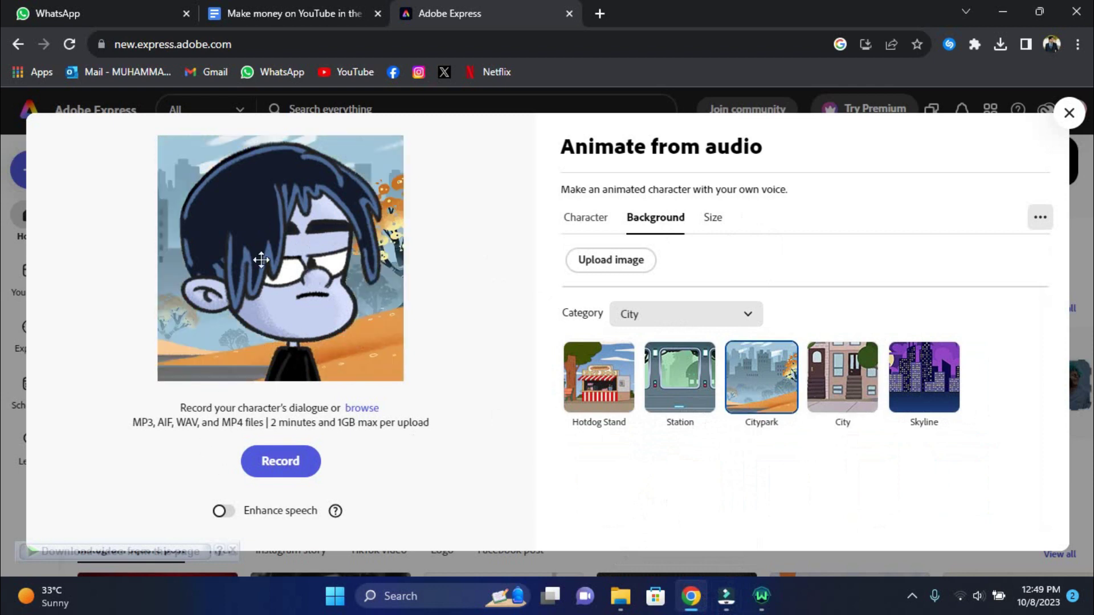
click(398, 296)
click(346, 293)
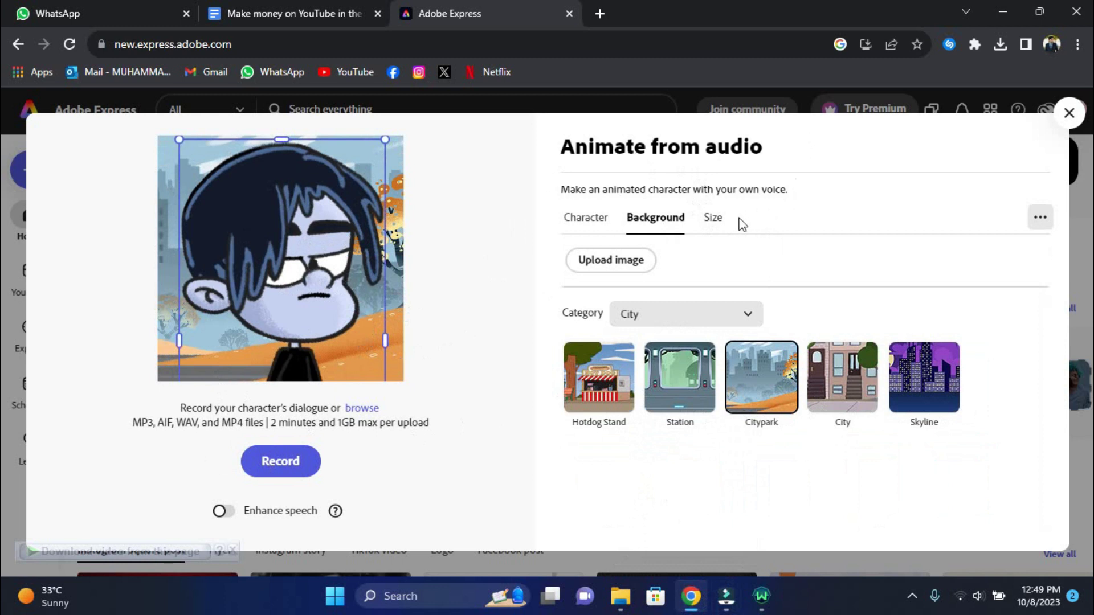
Resize the animation for YouTube as Landscape 16:9 at 1920 x 1080
click(712, 224)
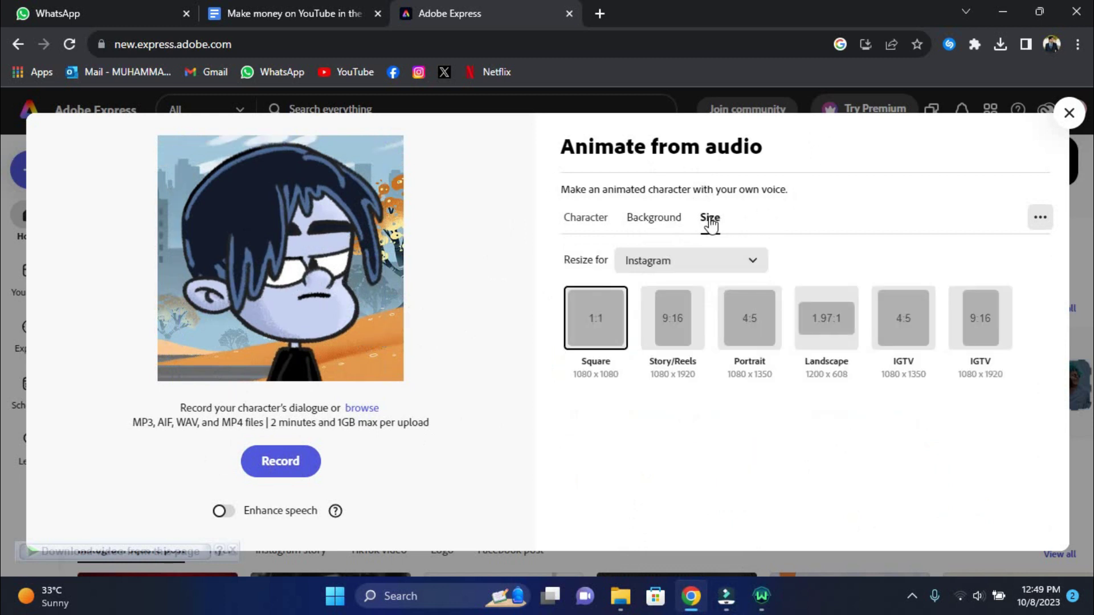
click(659, 225)
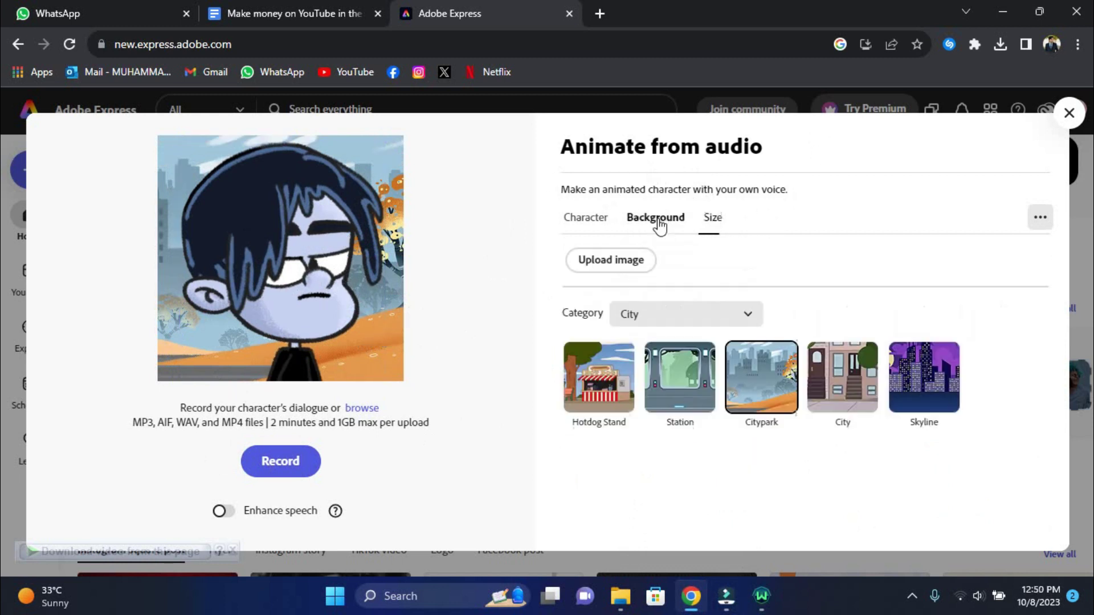
click(723, 228)
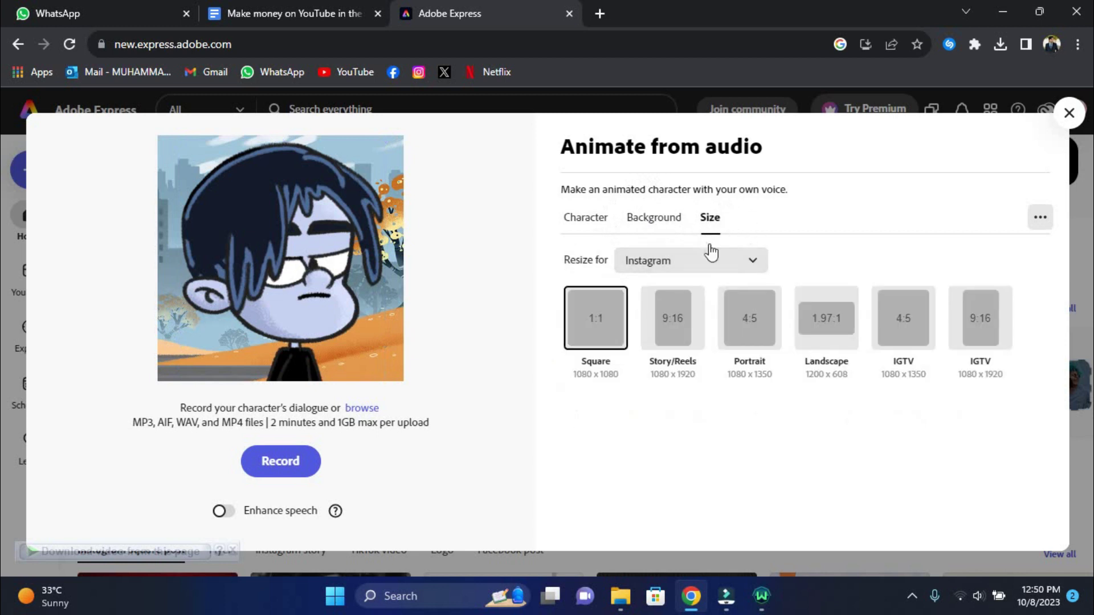
click(726, 259)
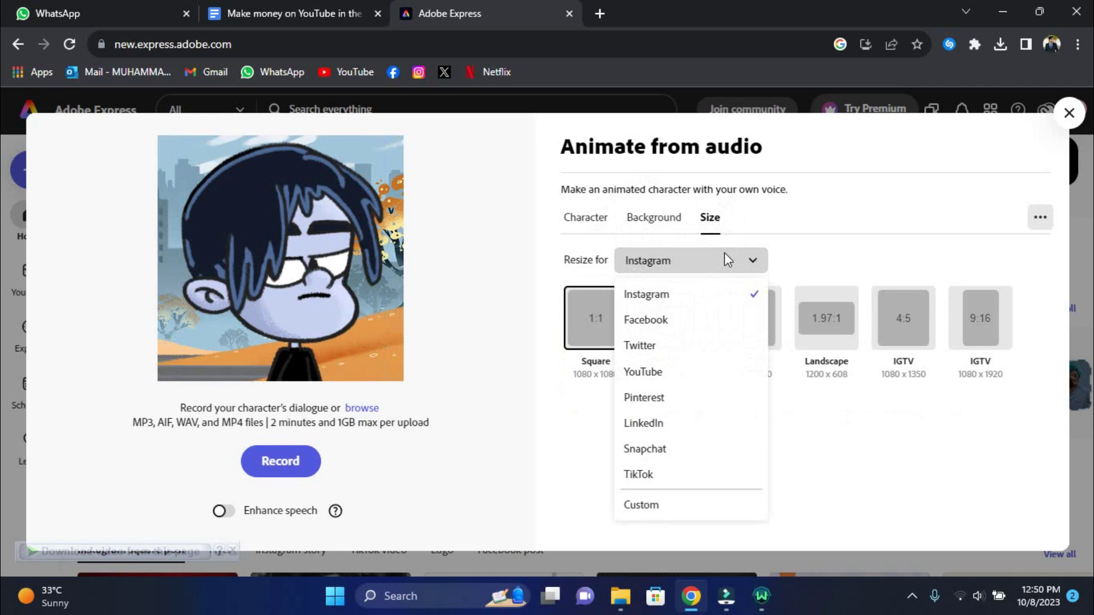
click(725, 260)
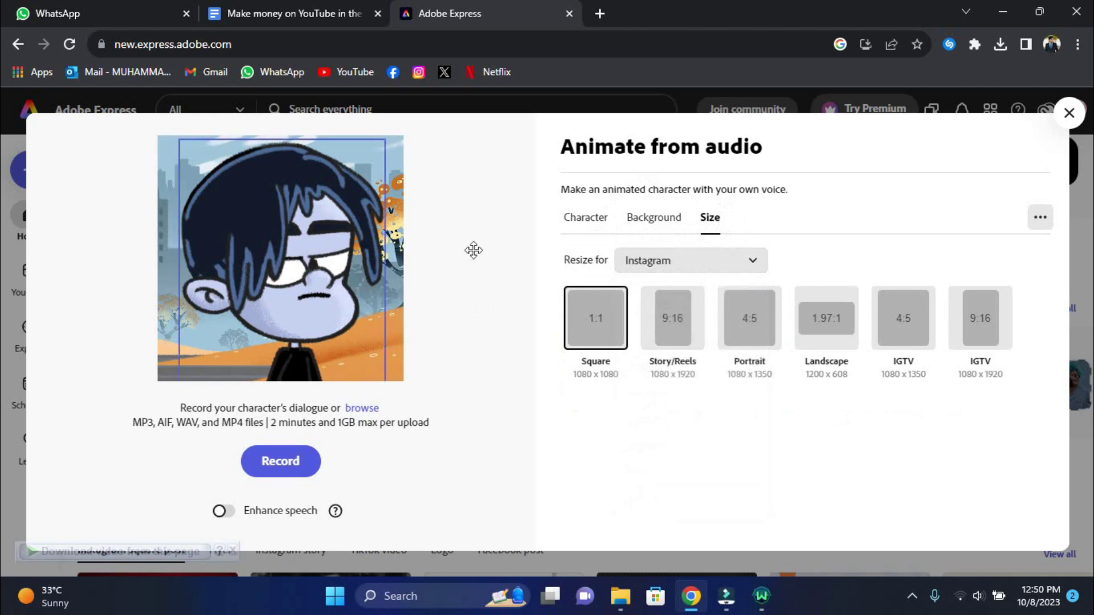
click(682, 267)
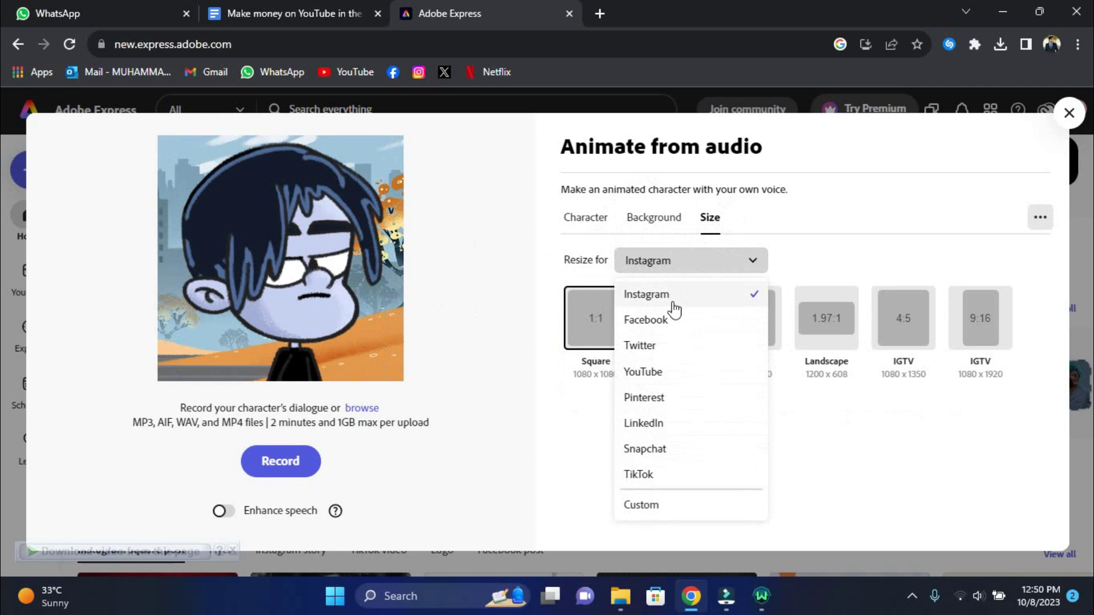
click(656, 374)
click(592, 320)
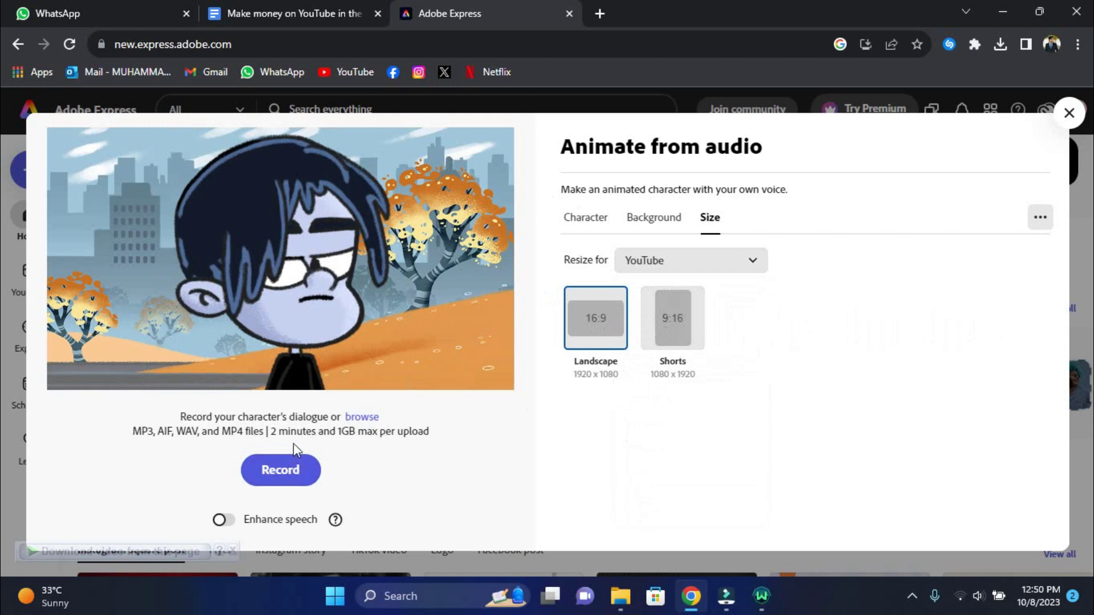
Start recording the character's dialogue and allow microphone access in Chrome
click(308, 483)
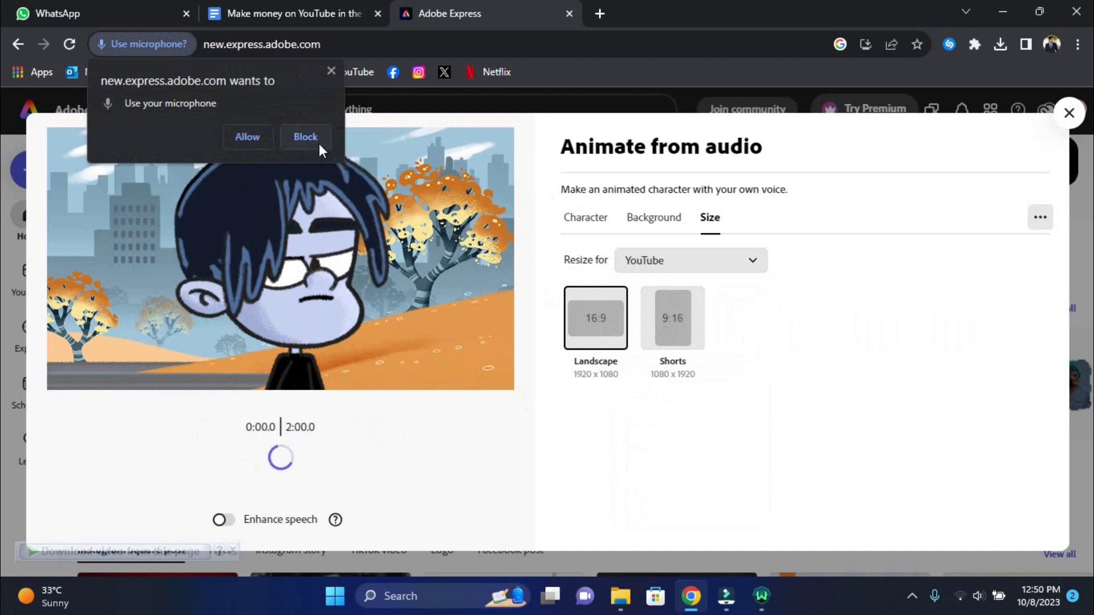
click(270, 138)
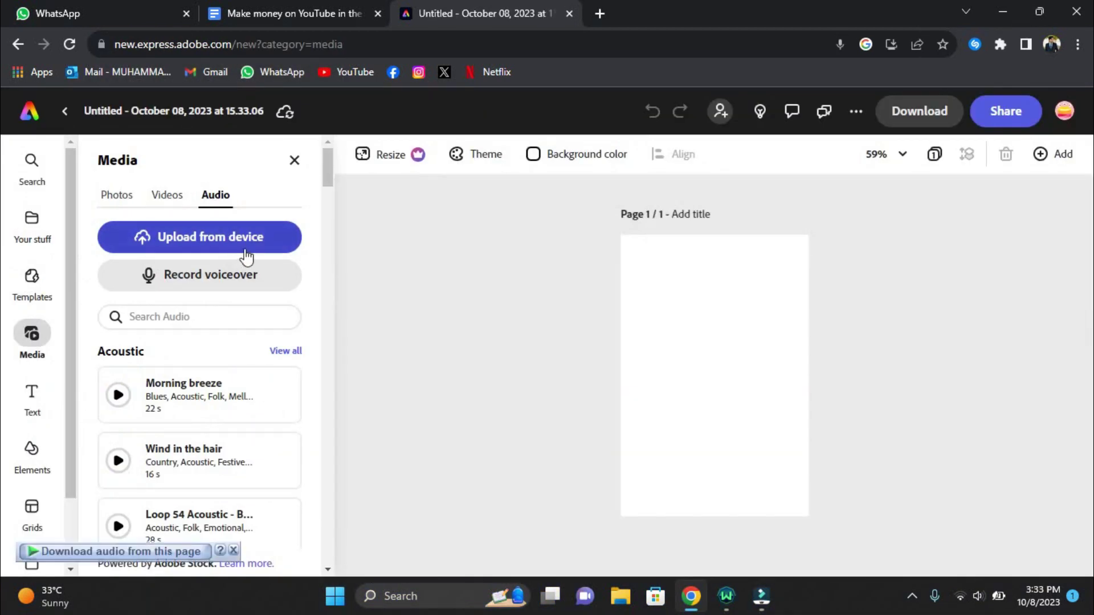
click(201, 246)
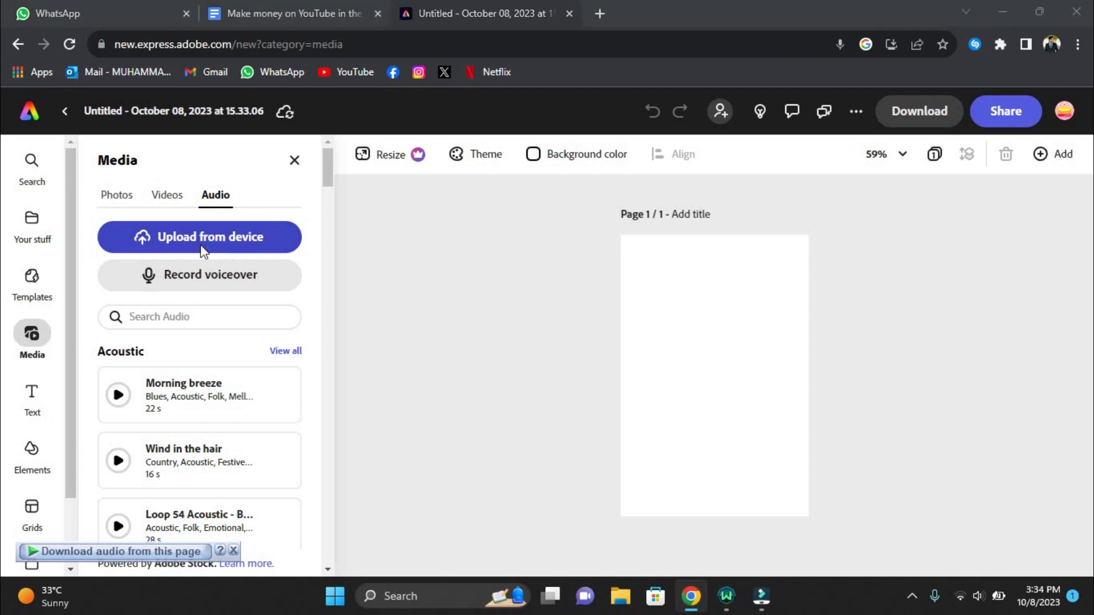
click(501, 354)
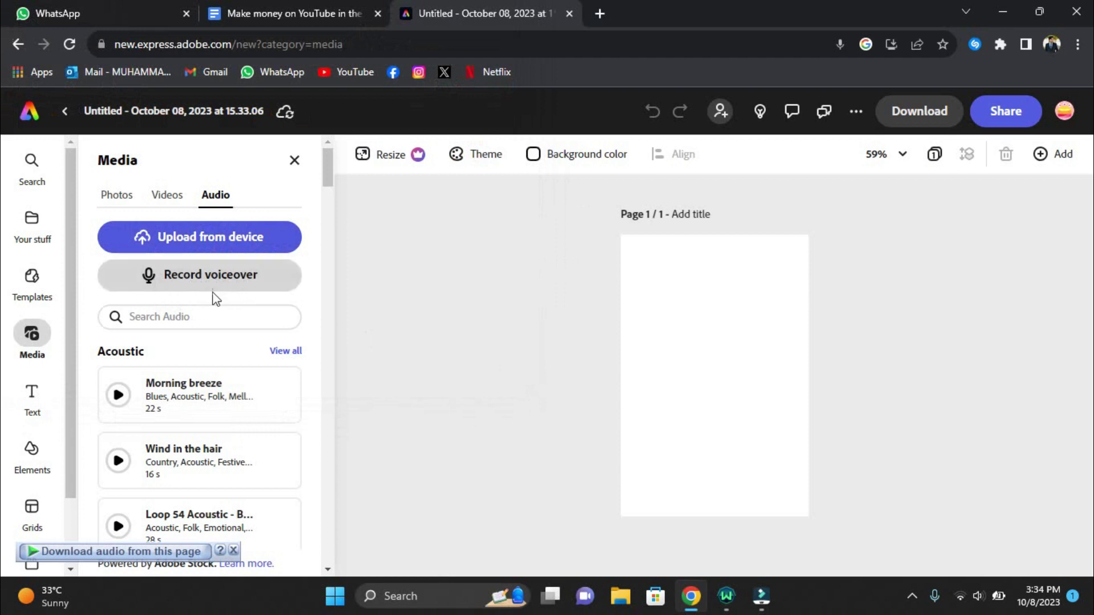
click(172, 285)
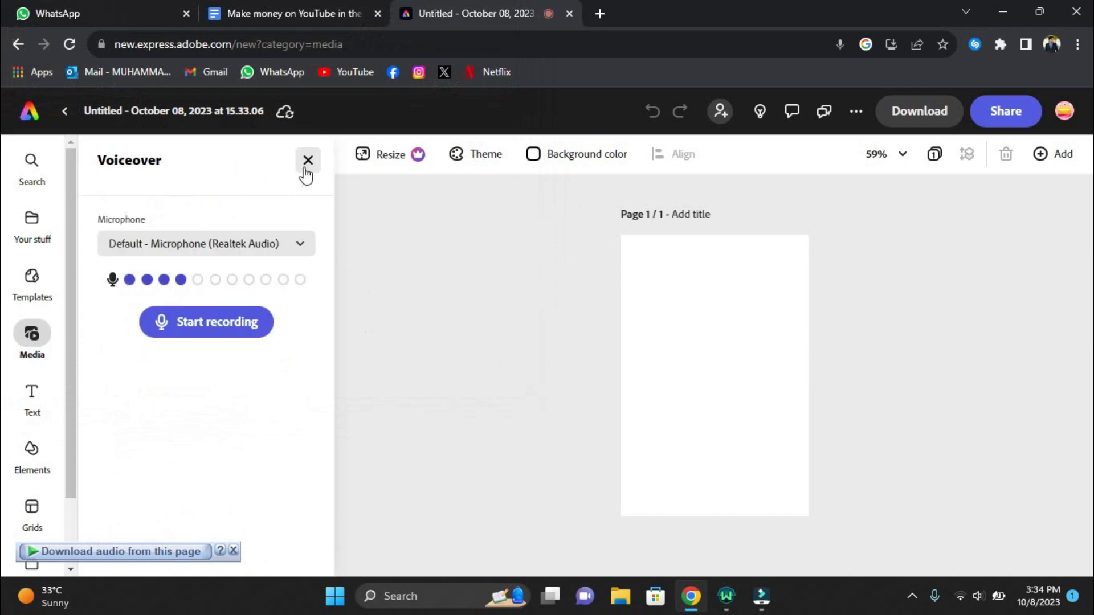
click(304, 245)
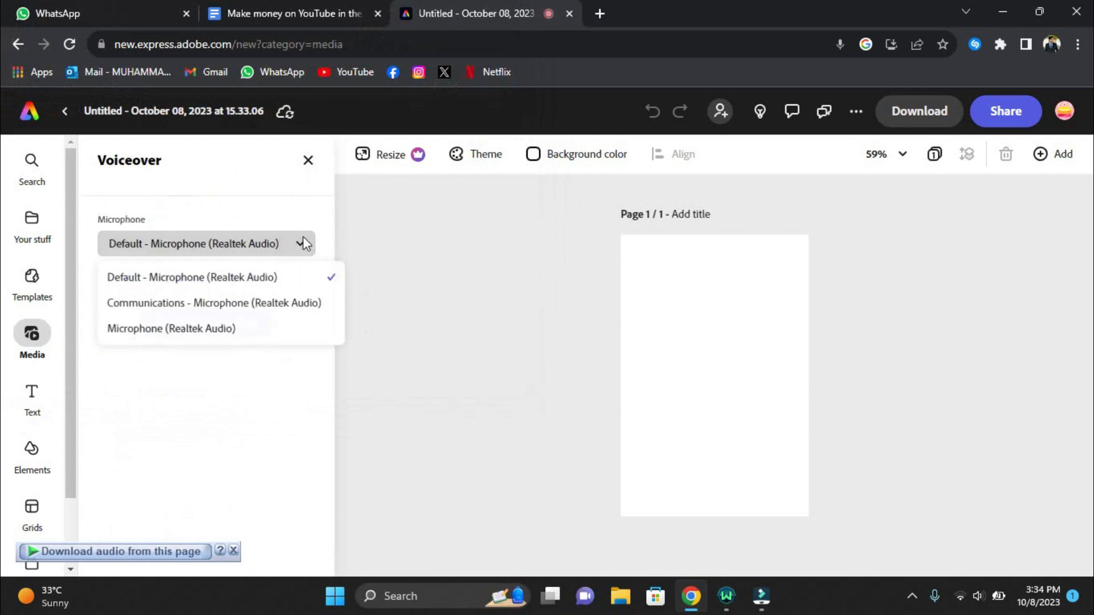
click(349, 215)
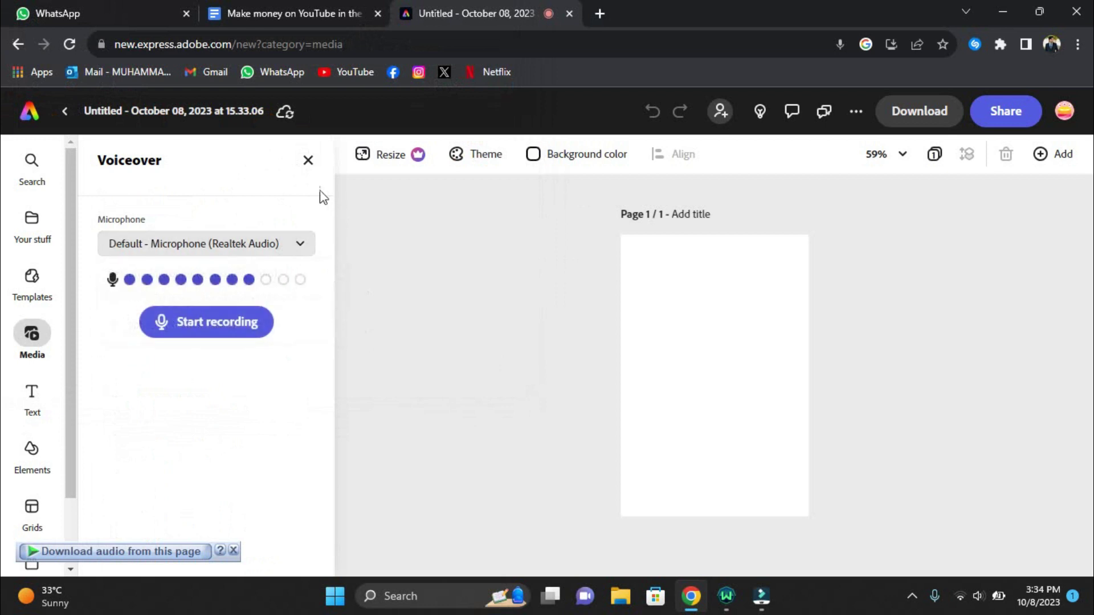
click(307, 161)
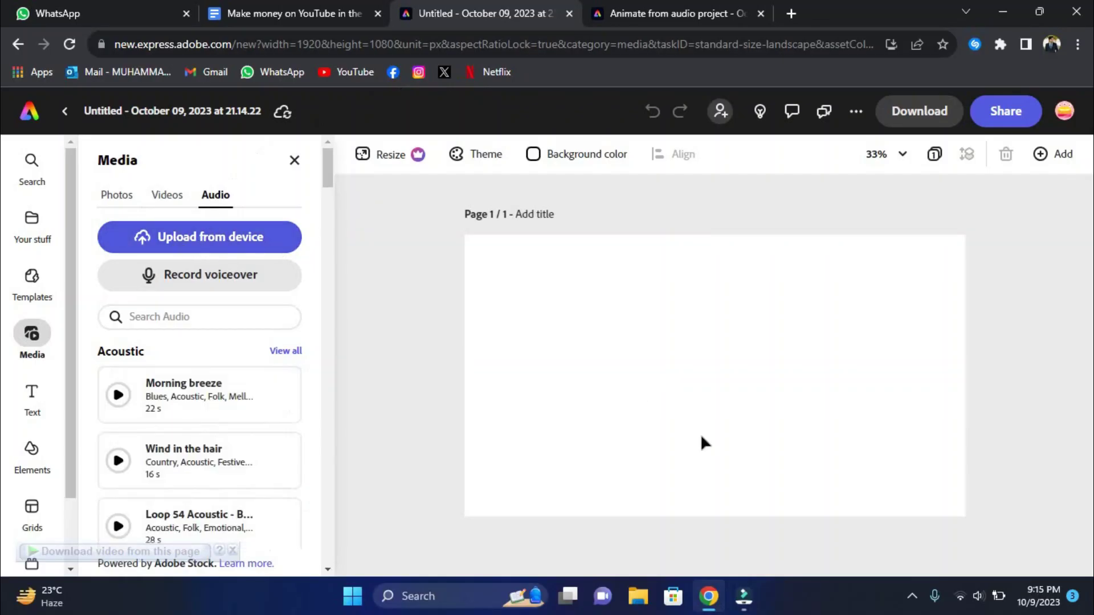
Return to the Animate from audio tab showing the finished 22 s Ash animation
scroll(231, 439, down, 5)
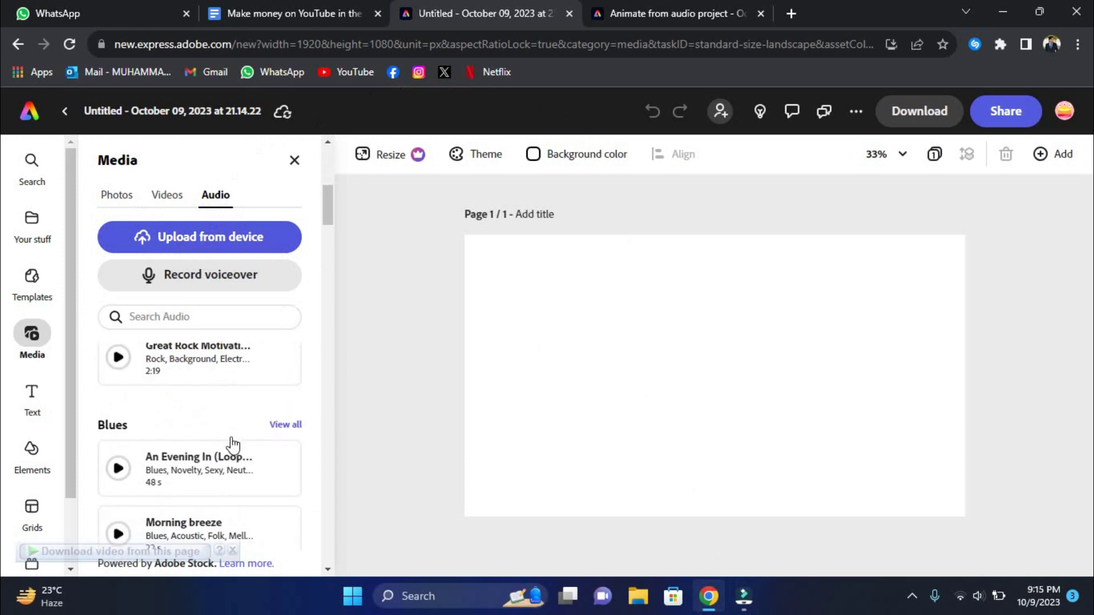
scroll(231, 439, up, 5)
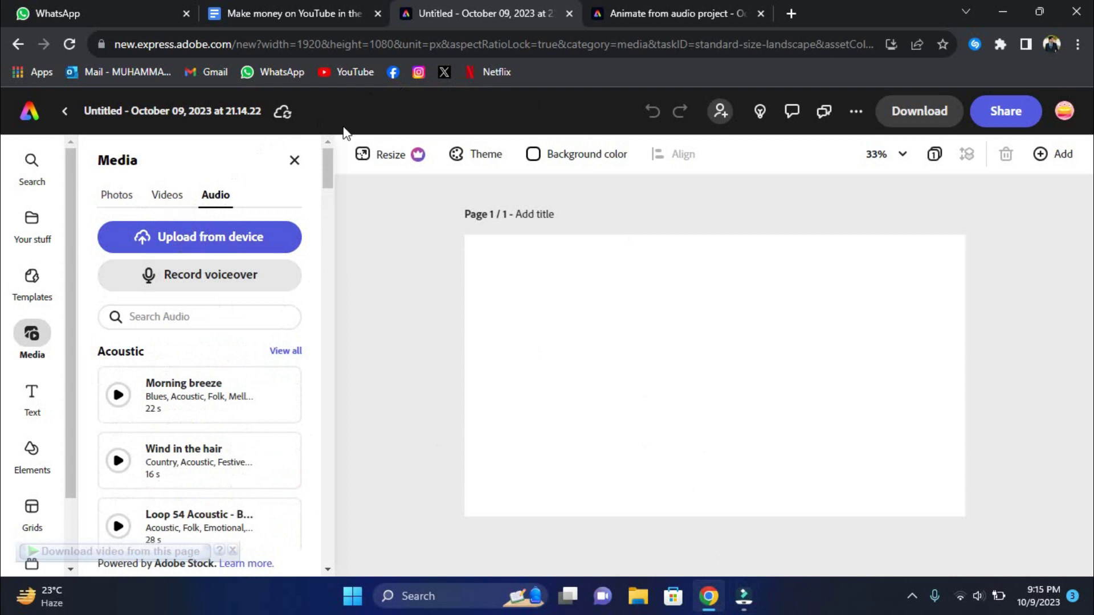
click(640, 8)
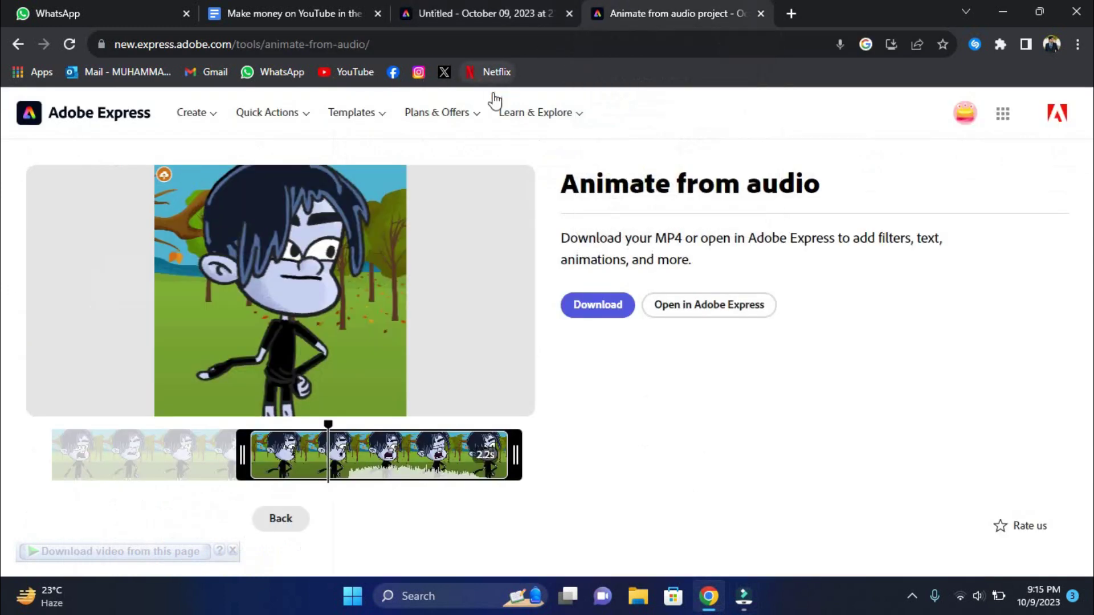
Preview the Ash animation, then open it in the Adobe Express editor
click(280, 288)
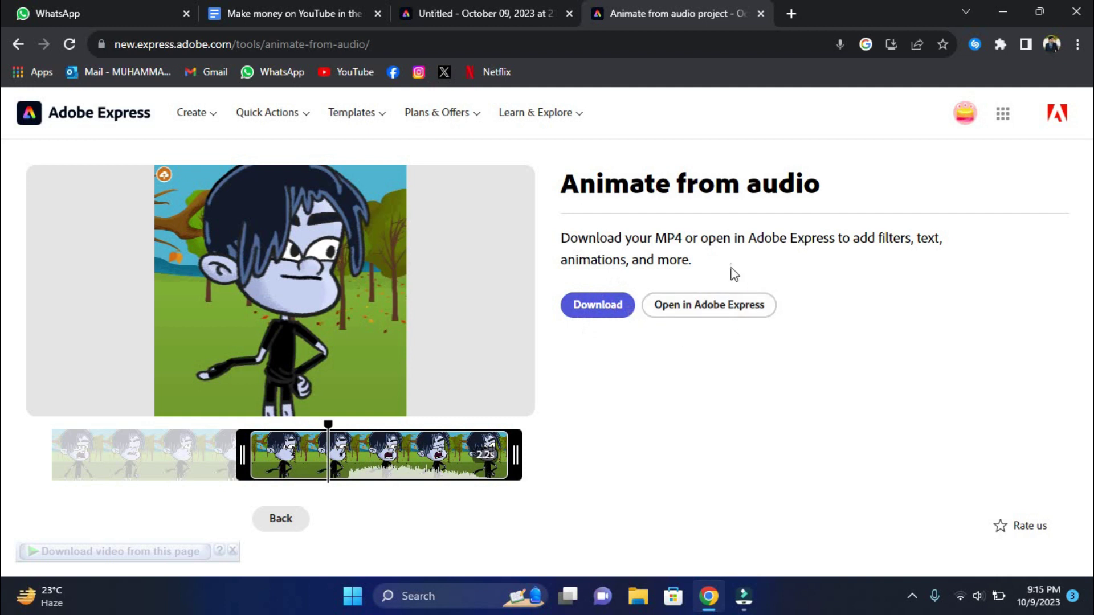
click(709, 323)
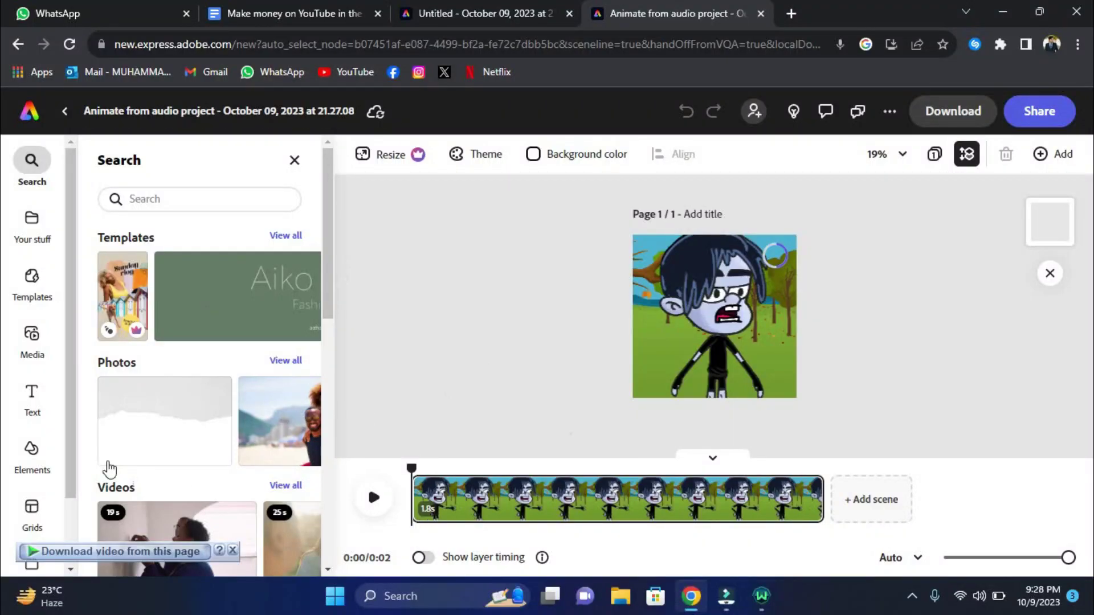
Browse the Text and Templates panels, ending back in the text options
scroll(34, 334, down, 2)
click(35, 334)
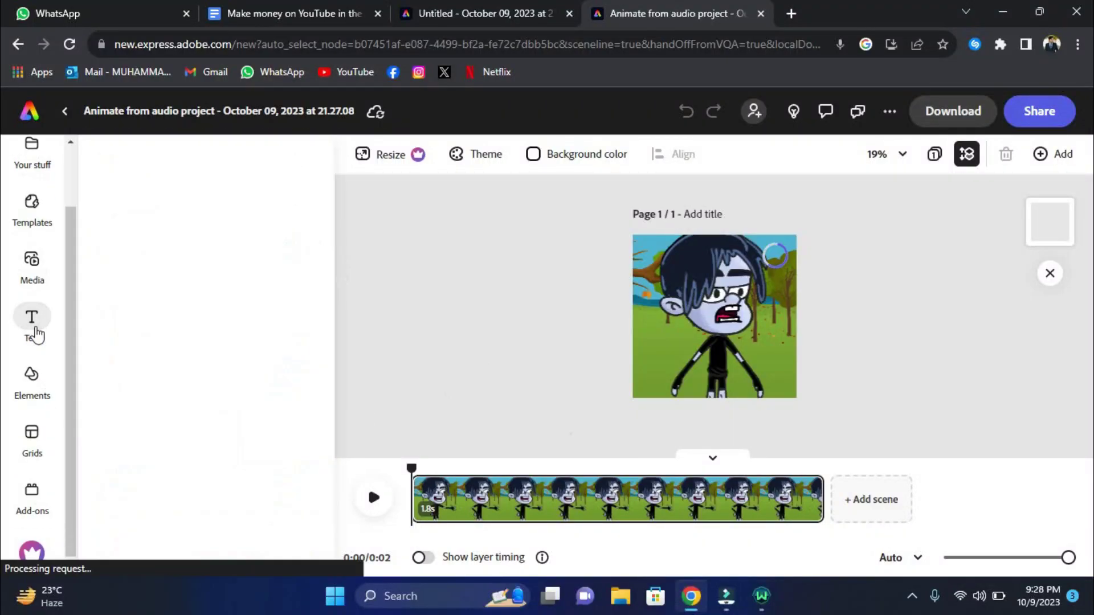
scroll(36, 325, up, 2)
click(37, 312)
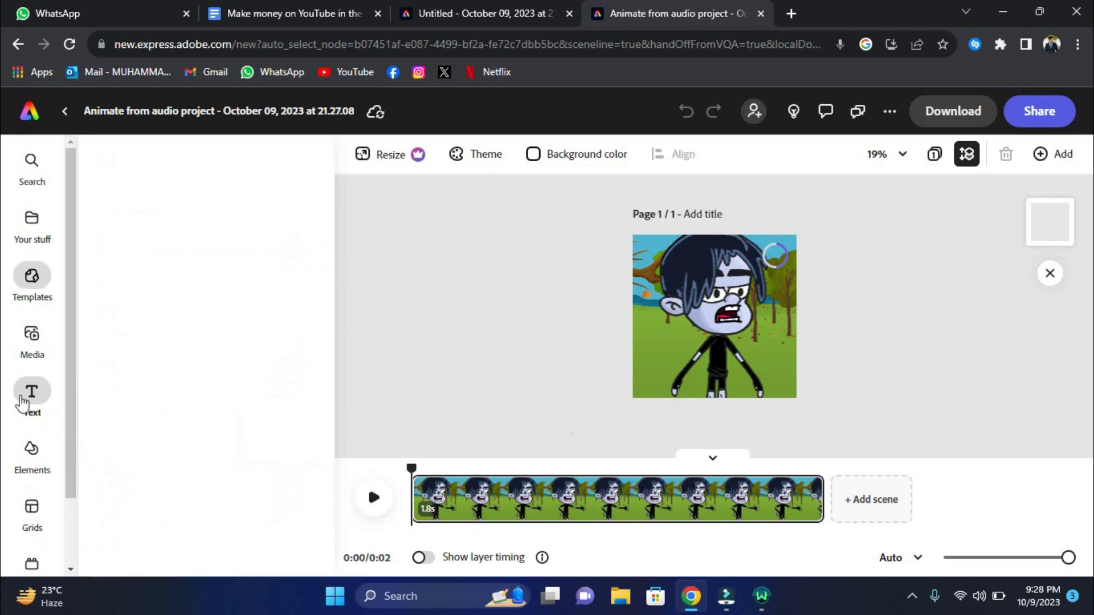
click(32, 400)
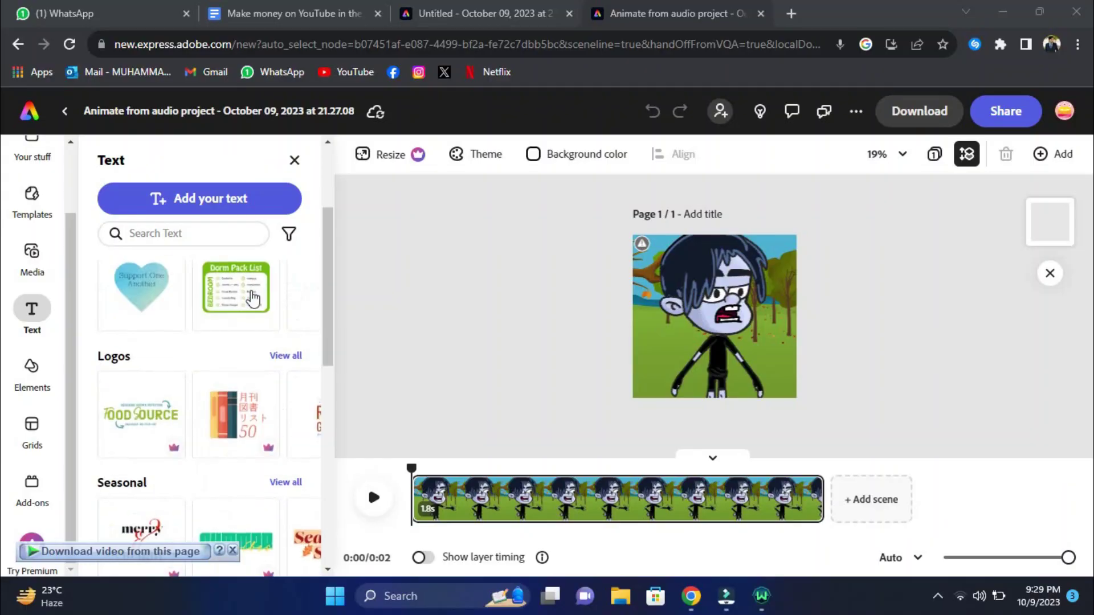
scroll(253, 297, down, 5)
scroll(253, 298, up, 8)
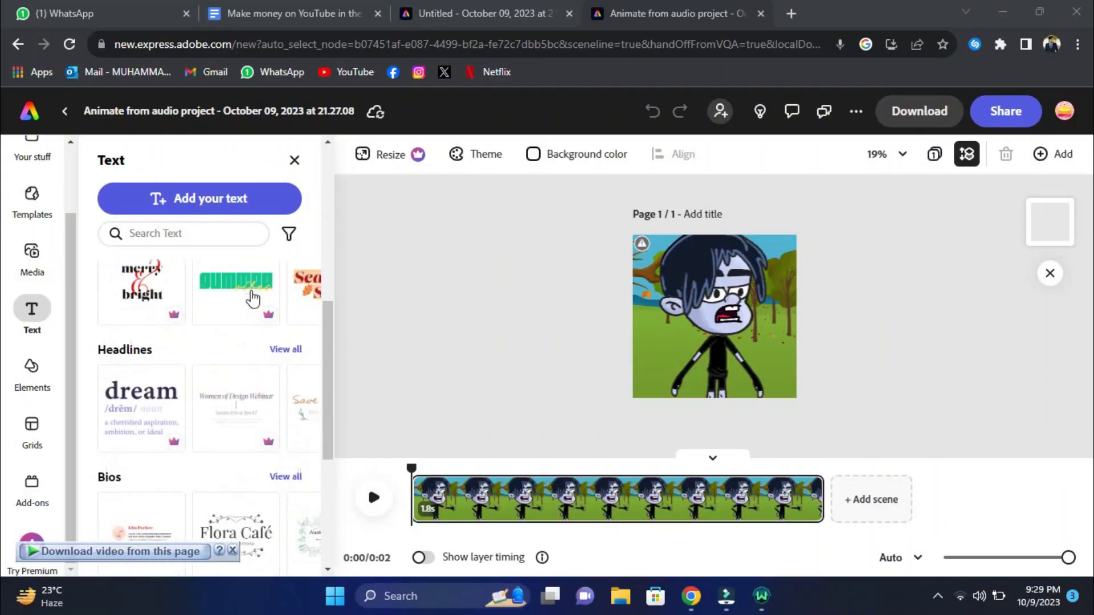
scroll(253, 297, down, 6)
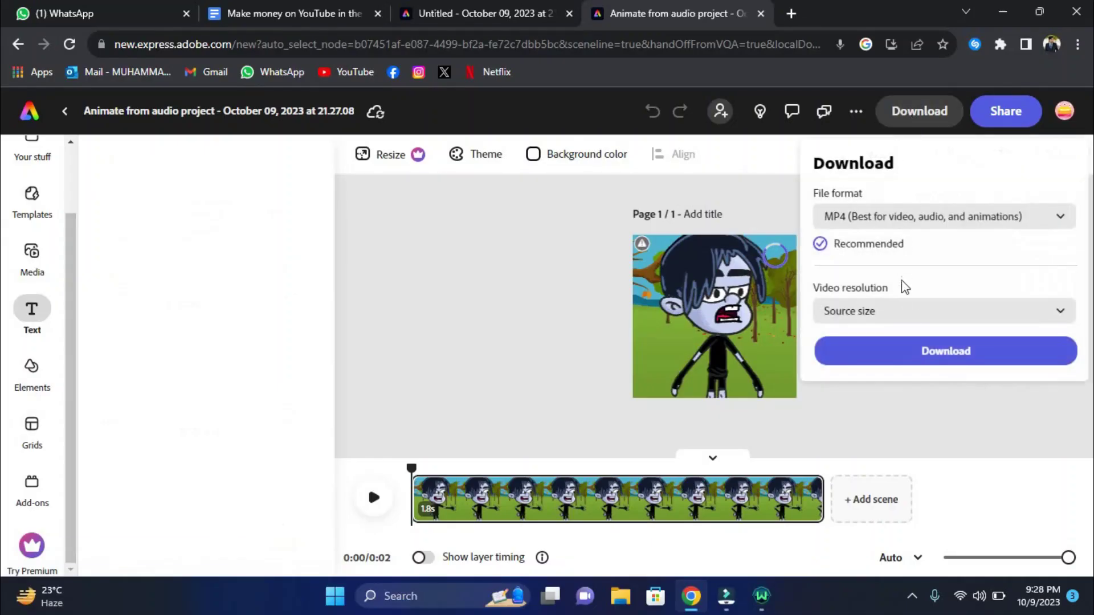
Download the Ash animation as MP4 at source size and dismiss the Text effects card
click(911, 350)
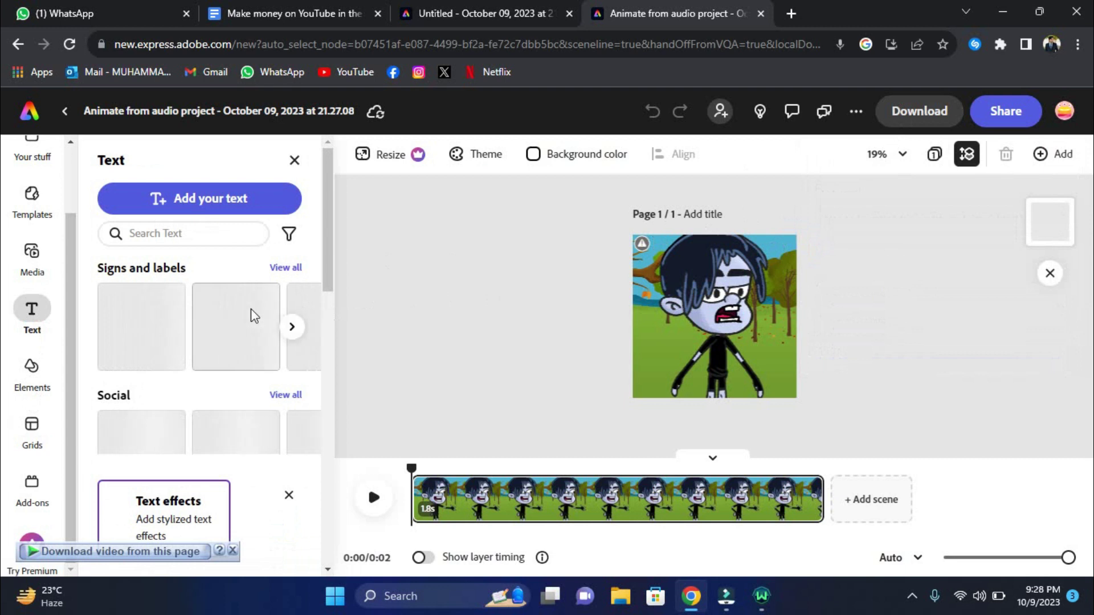
scroll(251, 314, down, 3)
click(289, 495)
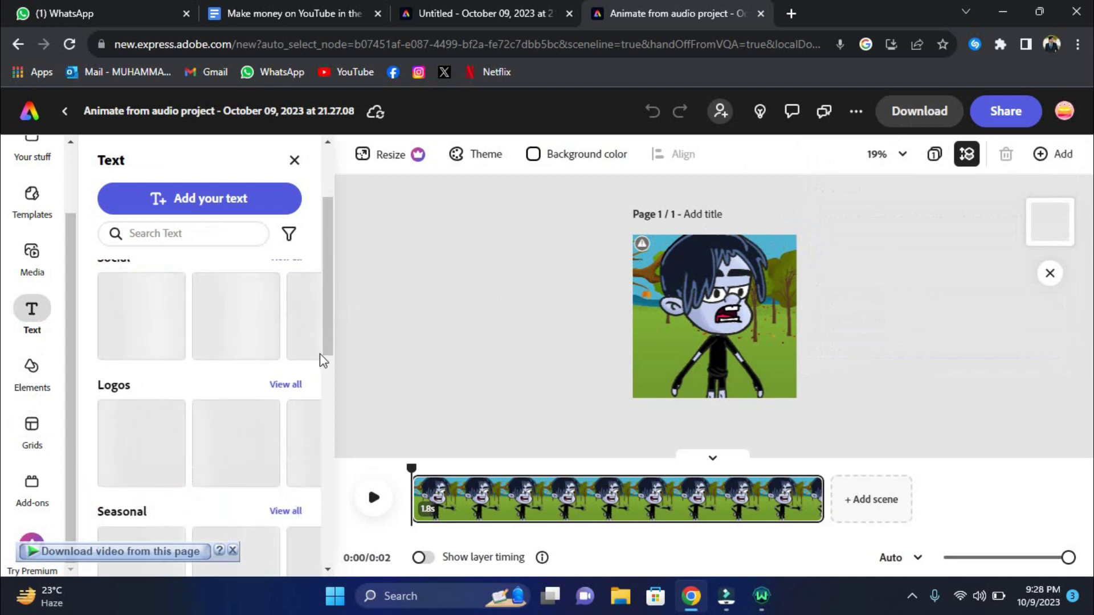